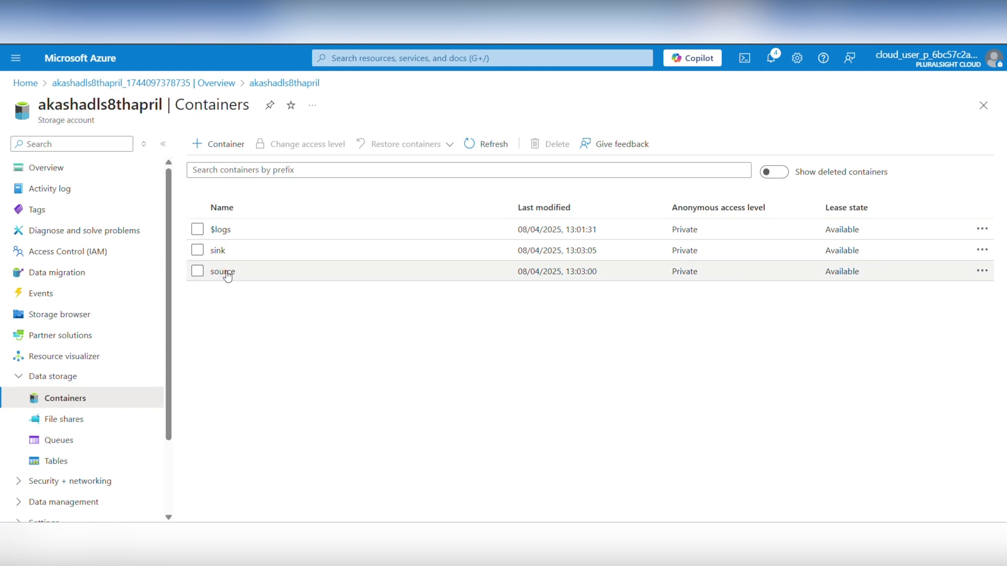
- Inspect the contents of the source and sink containers in the storage account
{"action": "left_click", "coordinate": [223, 272]}
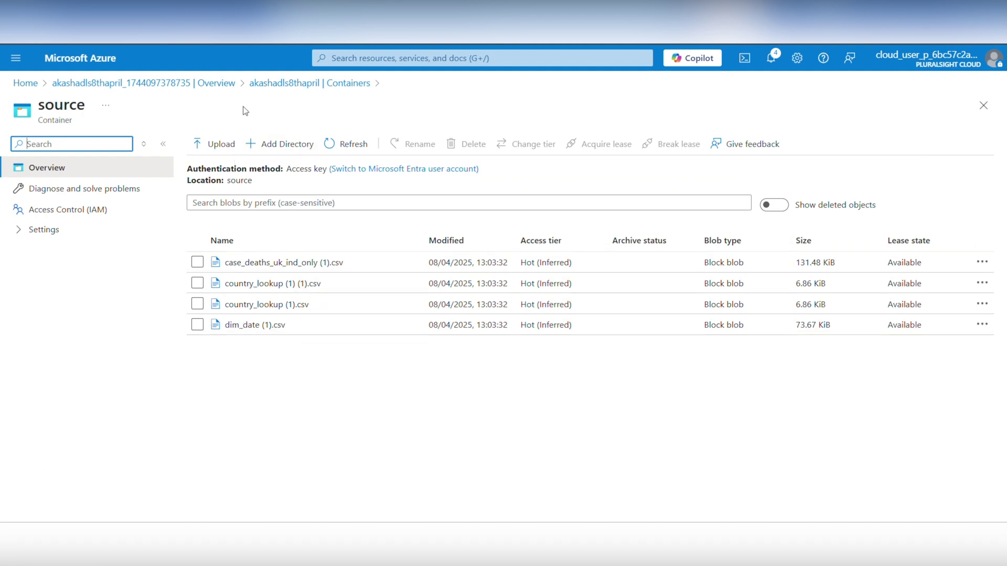
{"action": "left_click", "coordinate": [267, 84]}
{"action": "left_click", "coordinate": [225, 251]}
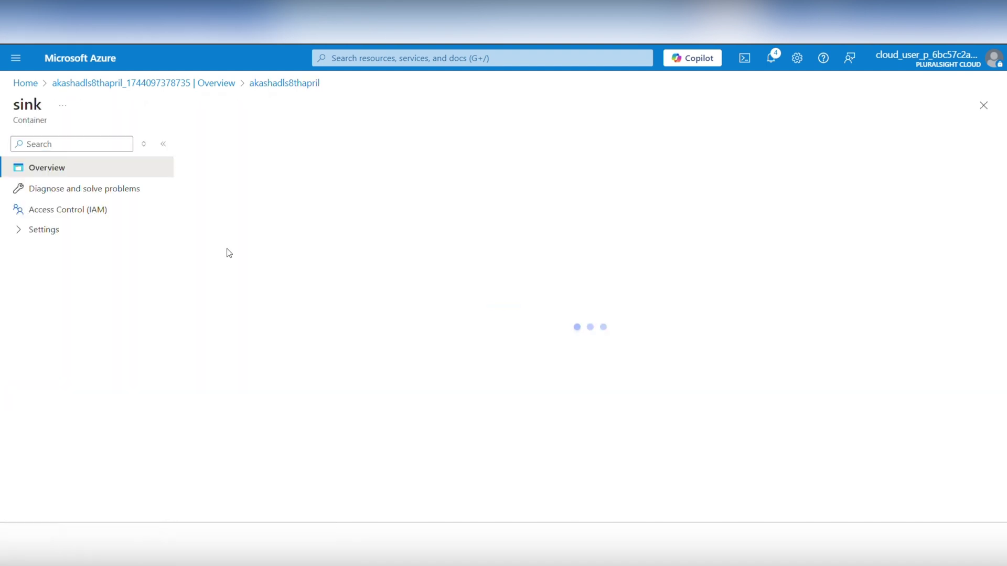
{"action": "left_click", "coordinate": [269, 84]}
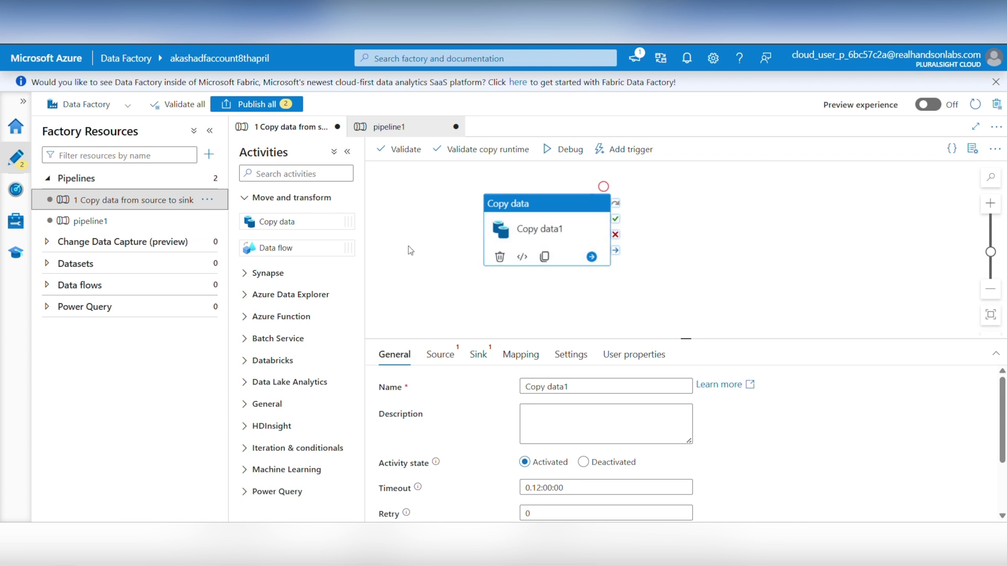
- Switch to Data Factory and add a Delete activity to pipeline1
{"action": "left_click", "coordinate": [183, 231]}
{"action": "left_click", "coordinate": [293, 166]}
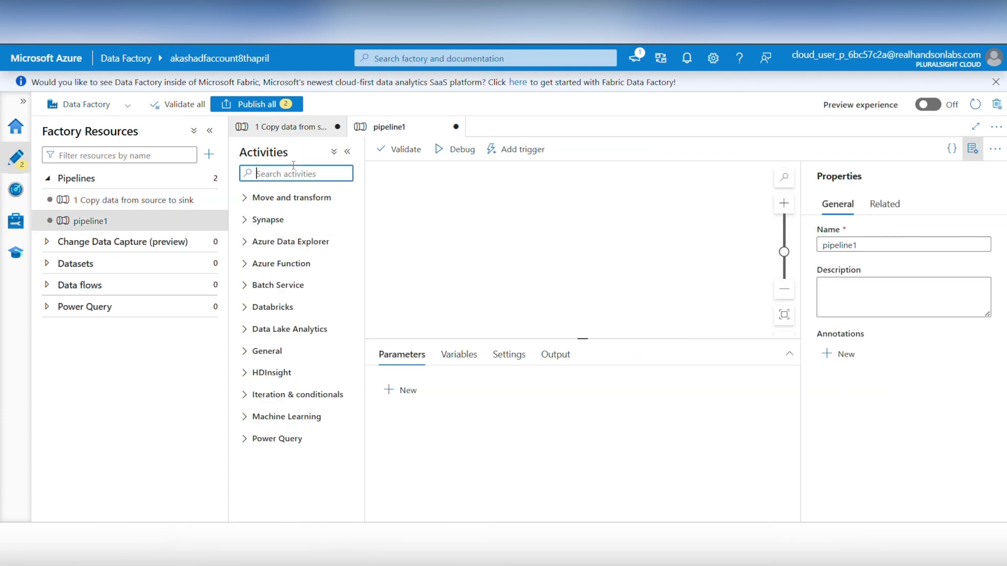
{"action": "type", "text": "dle"}
{"action": "key", "text": "BackSpace"}
{"action": "key", "text": "BackSpace"}
{"action": "type", "text": "ele"}
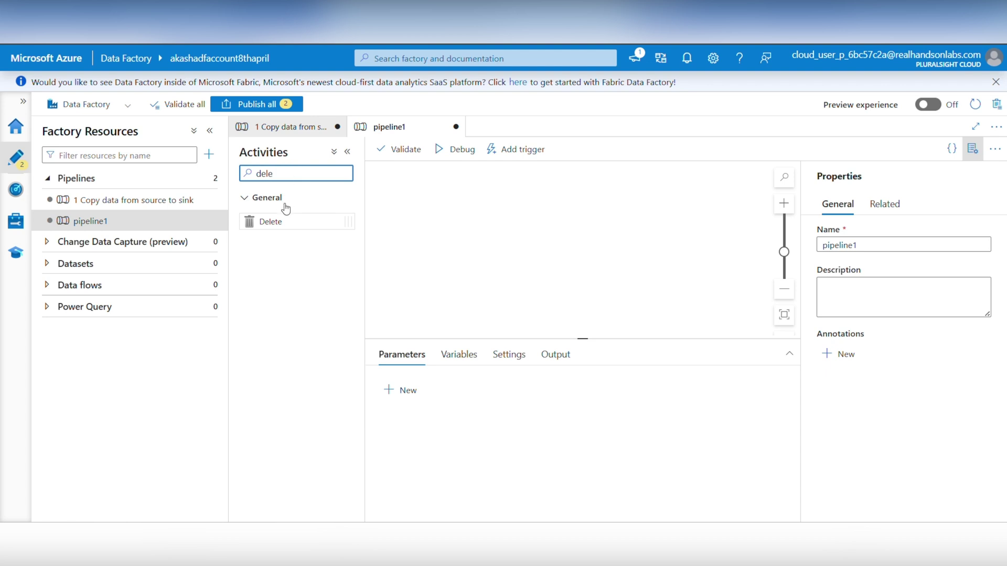
{"action": "left_click_drag", "start_coordinate": [271, 221], "coordinate": [513, 230]}
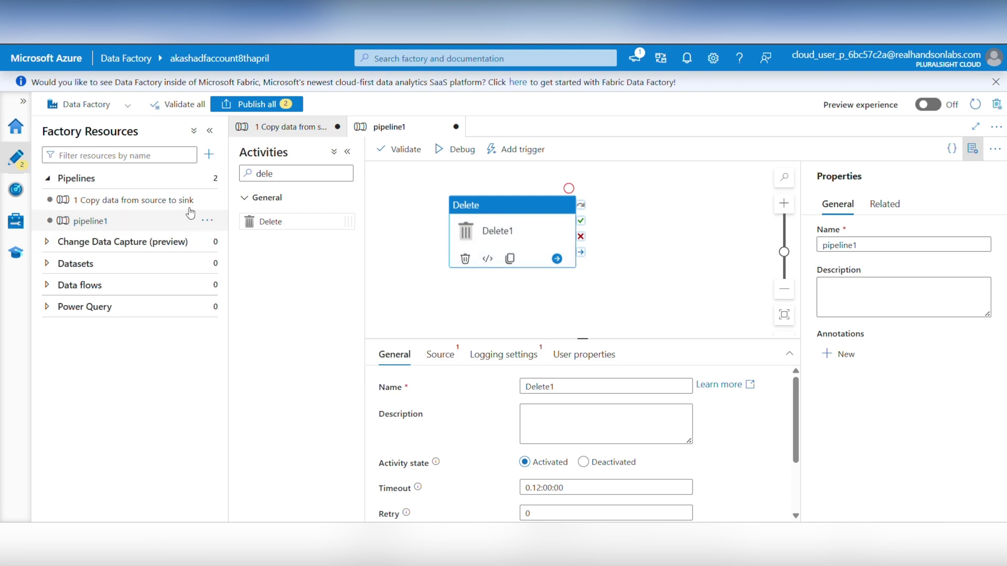
- Create another new pipeline and add a Get Metadata activity to it
{"action": "left_click", "coordinate": [209, 154]}
{"action": "mouse_move", "coordinate": [292, 180]}
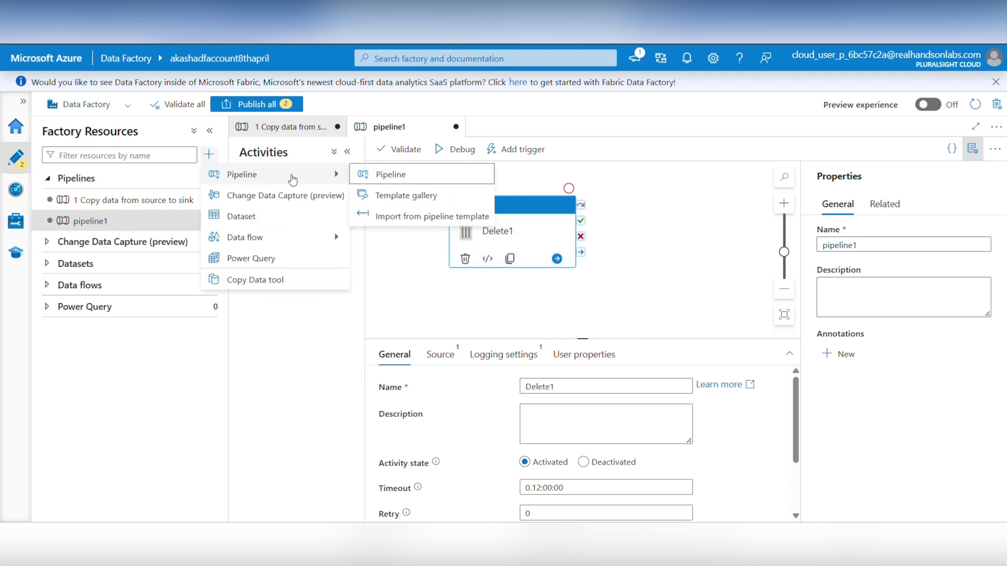
{"action": "left_click", "coordinate": [391, 175]}
{"action": "left_click", "coordinate": [281, 171]}
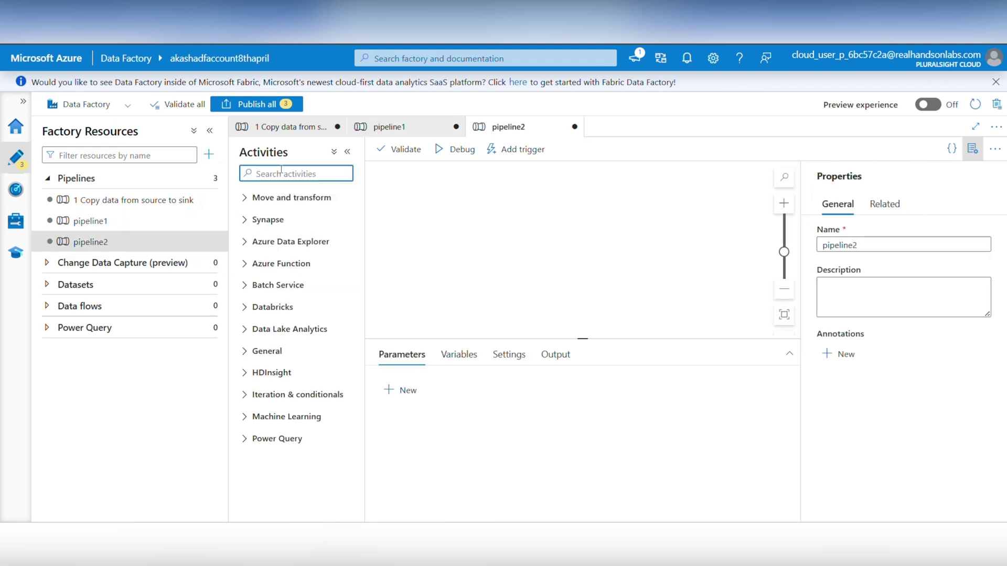
{"action": "type", "text": "get"}
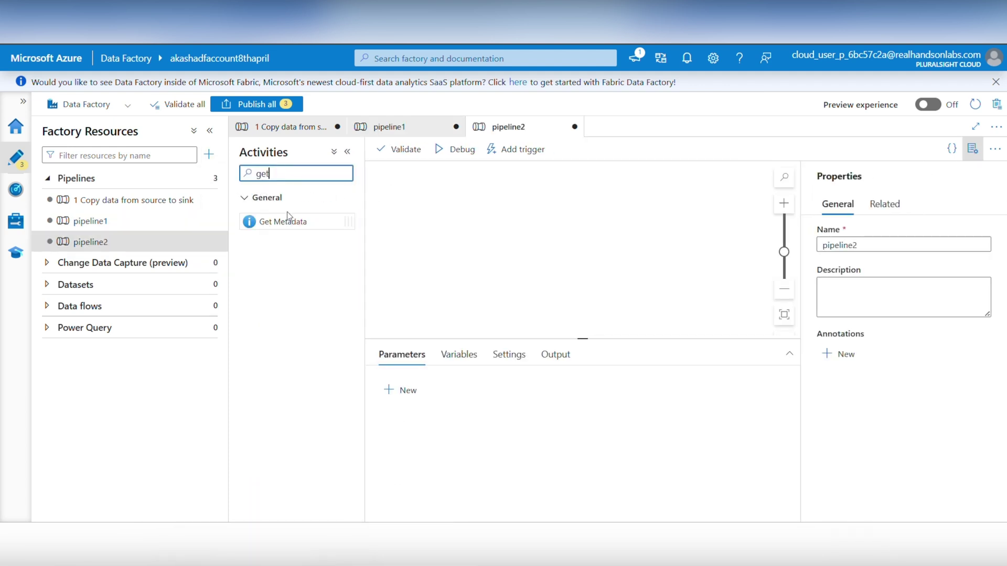
{"action": "left_click_drag", "start_coordinate": [285, 220], "coordinate": [483, 233]}
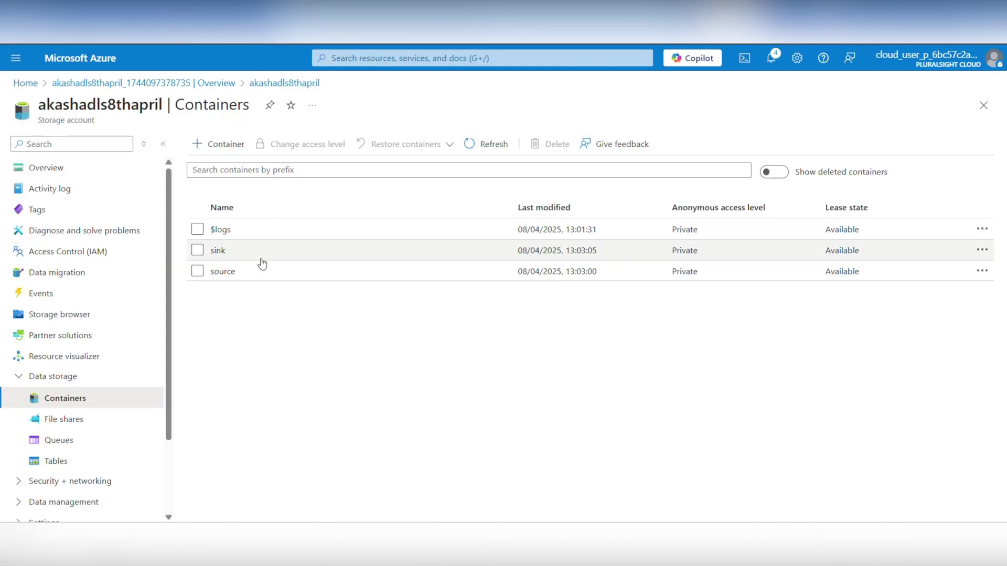
- Check the source container, and add an Execute Pipeline activity beside Copy data1 in the "1 Copy data from source to sink" pipeline
{"action": "left_click", "coordinate": [236, 273]}
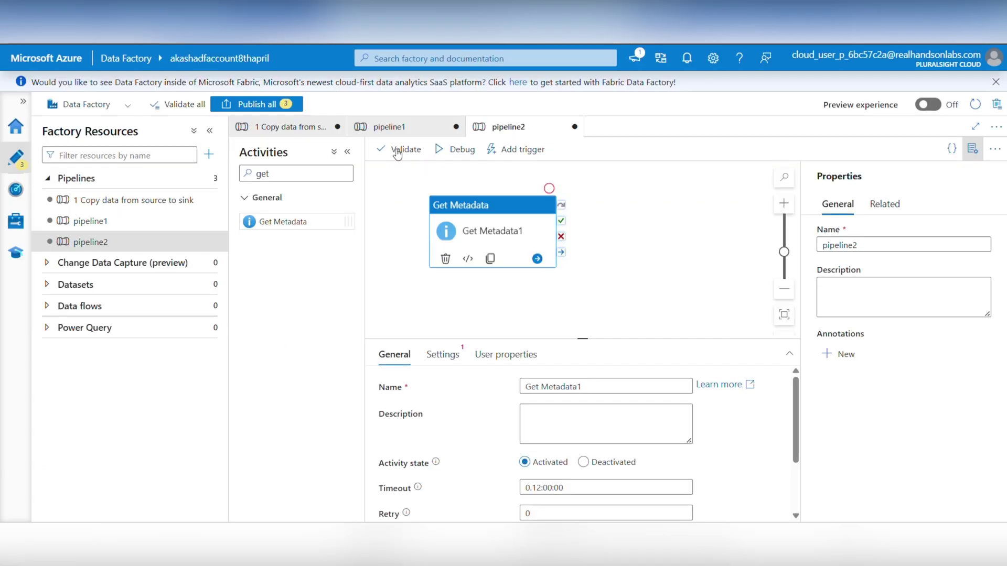
{"action": "left_click", "coordinate": [145, 204]}
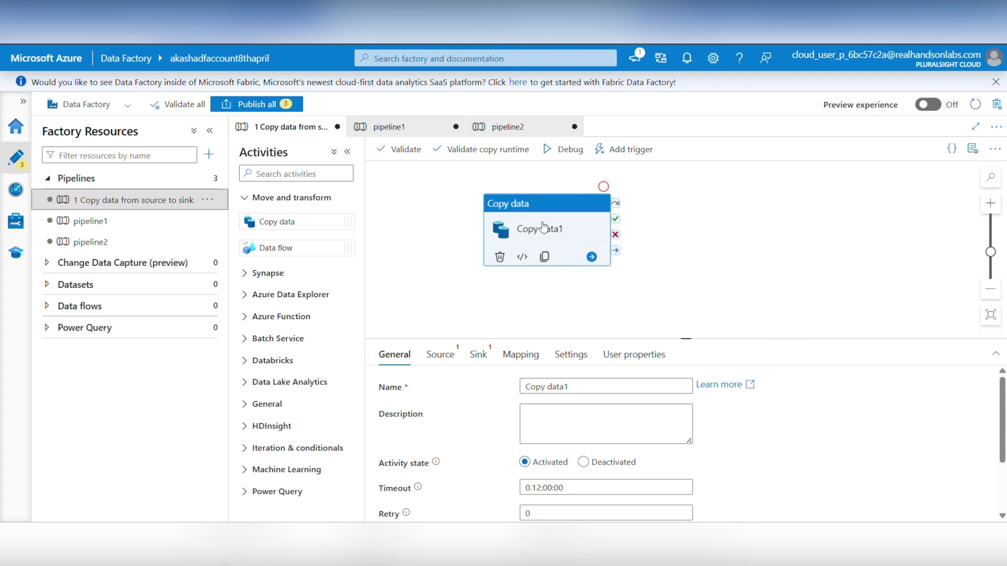
{"action": "left_click", "coordinate": [317, 173]}
{"action": "type", "text": "exc"}
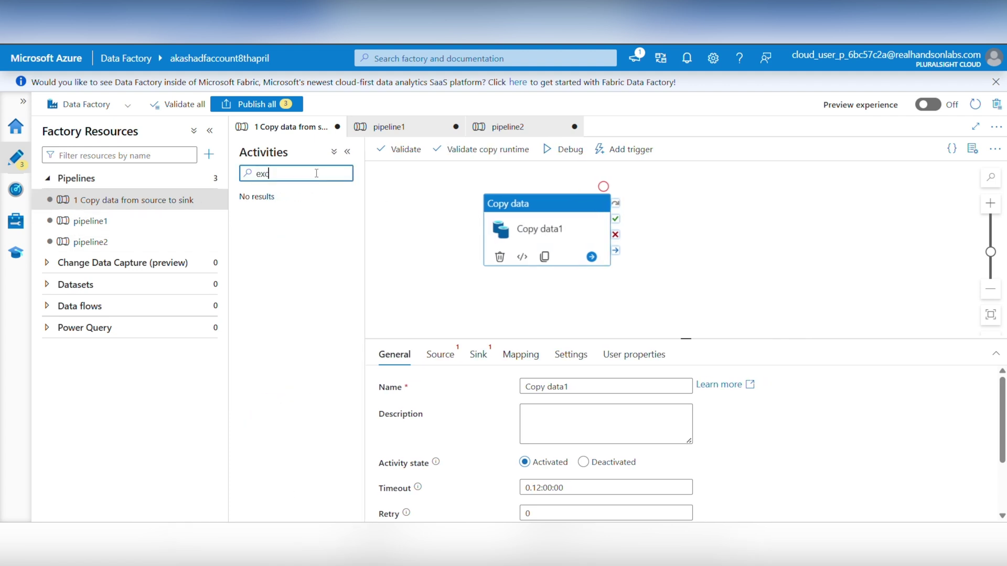
{"action": "key", "text": "BackSpace"}
{"action": "key", "text": "BackSpace"}
{"action": "type", "text": "xe"}
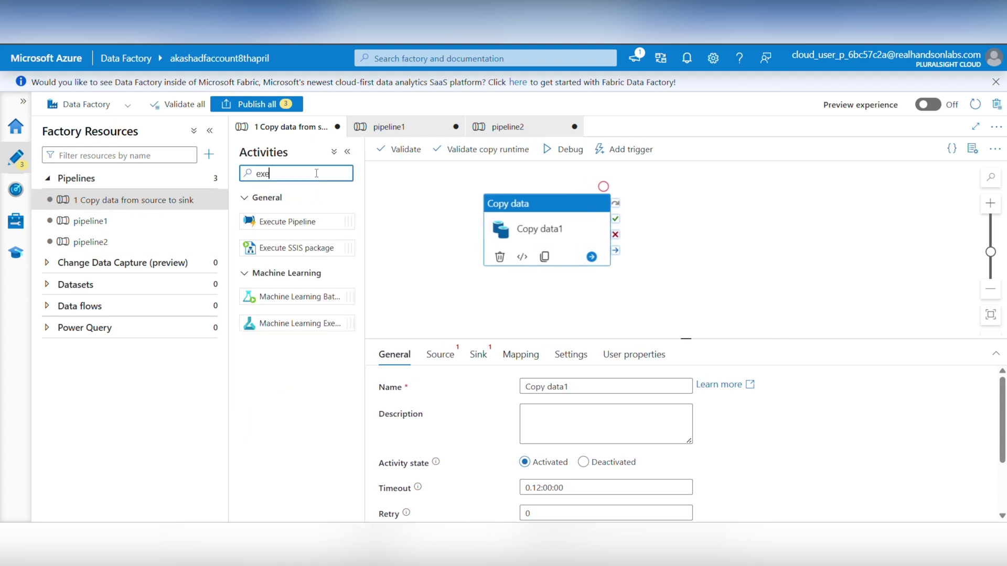
{"action": "left_click_drag", "start_coordinate": [285, 223], "coordinate": [761, 214]}
- Start a new source dataset for Copy data1 using Azure Data Lake Storage Gen2 and the DelimitedText format
{"action": "left_click", "coordinate": [548, 238]}
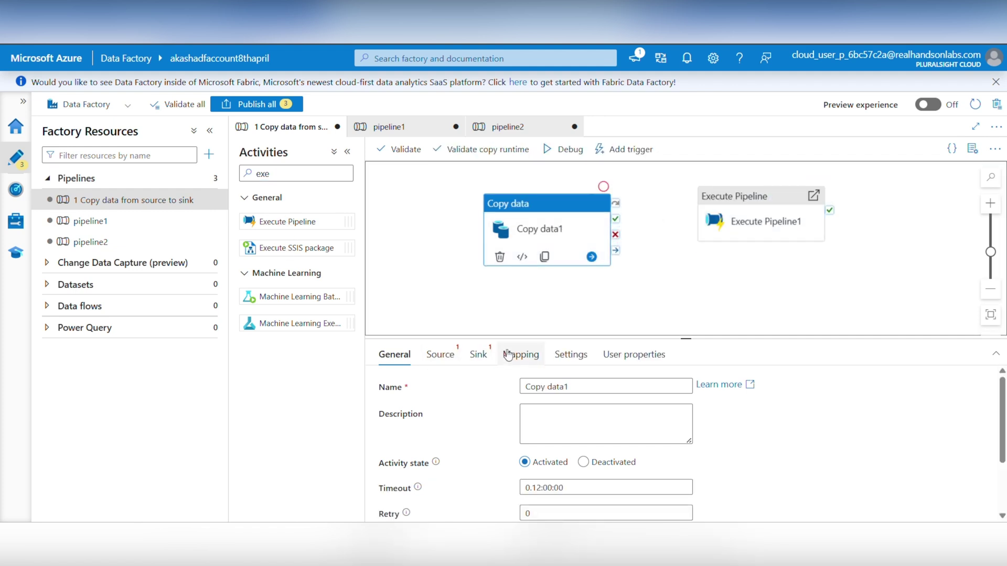
{"action": "left_click", "coordinate": [449, 356]}
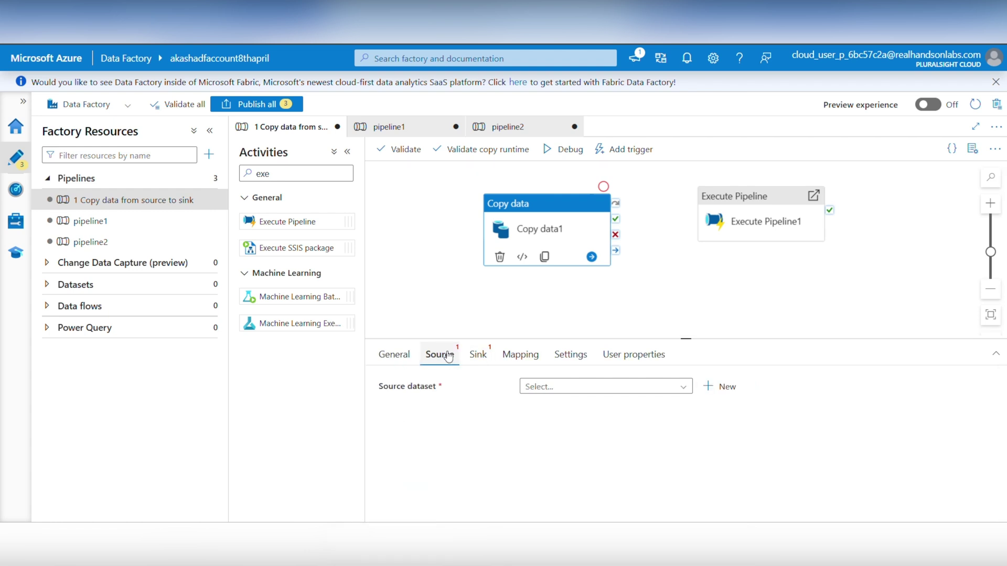
{"action": "left_click", "coordinate": [717, 387]}
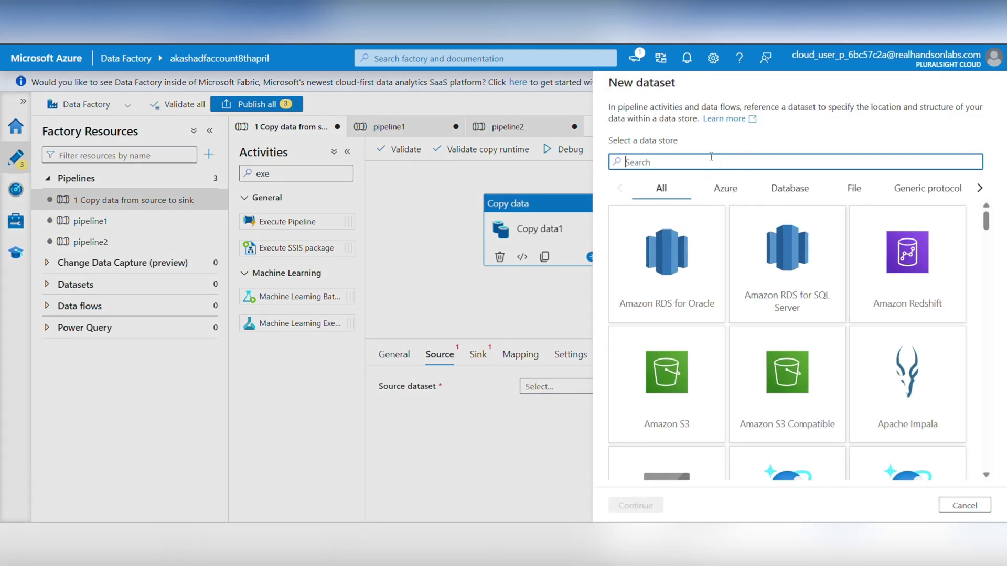
{"action": "type", "text": "lake"}
{"action": "left_click", "coordinate": [670, 230]}
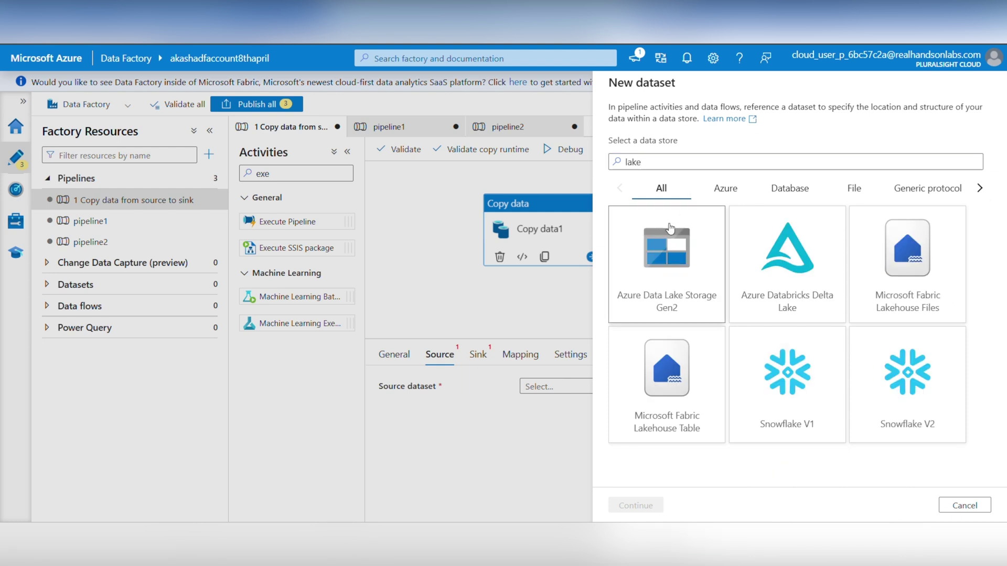
{"action": "left_click", "coordinate": [633, 505]}
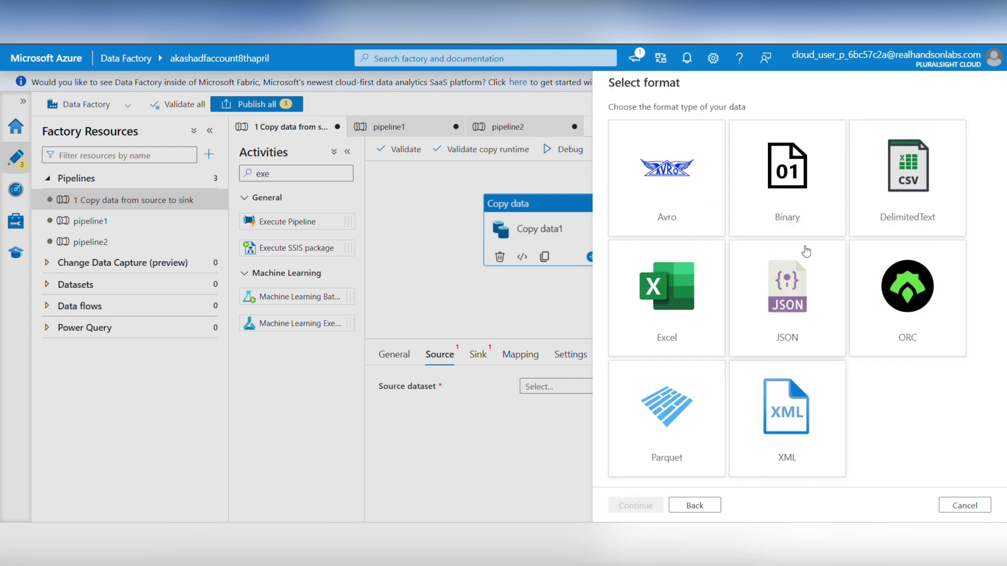
{"action": "left_click", "coordinate": [892, 220]}
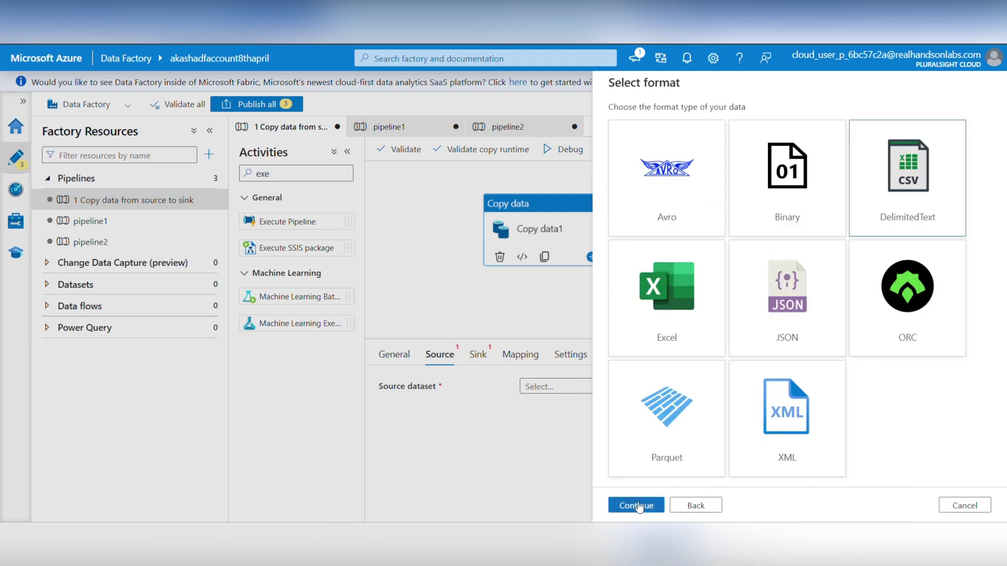
{"action": "left_click", "coordinate": [641, 506]}
- Name the new dataset DS_source
{"action": "left_click", "coordinate": [648, 124]}
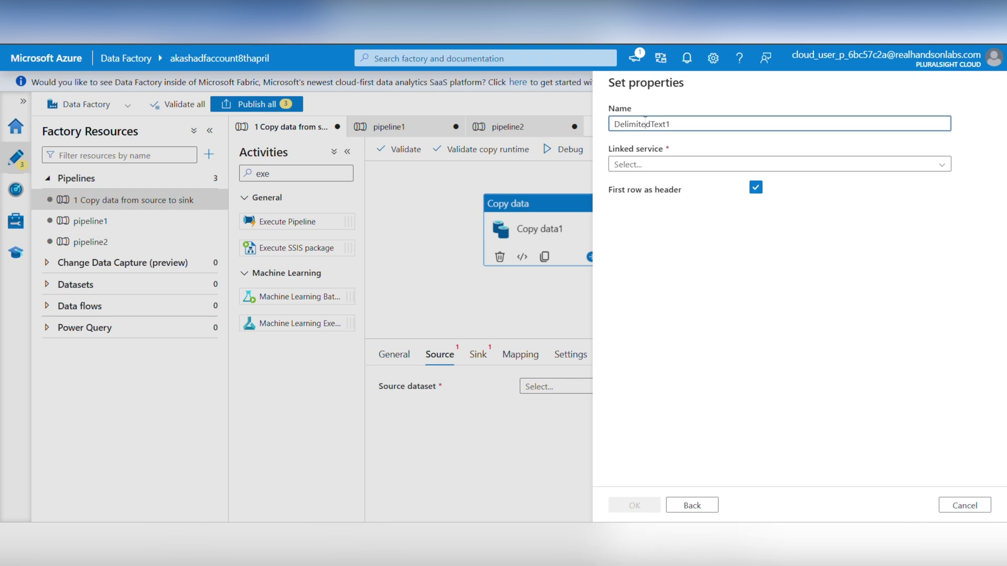
{"action": "key", "text": "BackSpace"}
{"action": "key", "text": "BackSpace"}
{"action": "key", "text": "BackSpace"}
{"action": "key", "text": "BackSpace"}
{"action": "key", "text": "BackSpace"}
{"action": "key", "text": "BackSpace"}
{"action": "key", "text": "BackSpace"}
{"action": "key", "text": "BackSpace"}
{"action": "key", "text": "Delete"}
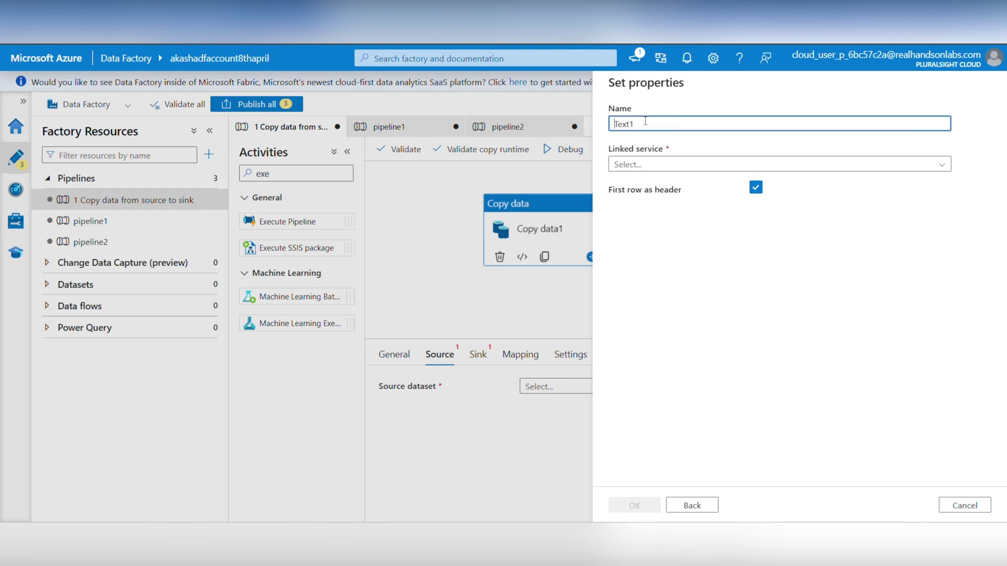
{"action": "key", "text": "Delete"}
{"action": "key", "text": "Delete"}
{"action": "type", "text": "DS"}
- Start a new linked service for the dataset and name it LS_source
{"action": "left_click", "coordinate": [660, 163]}
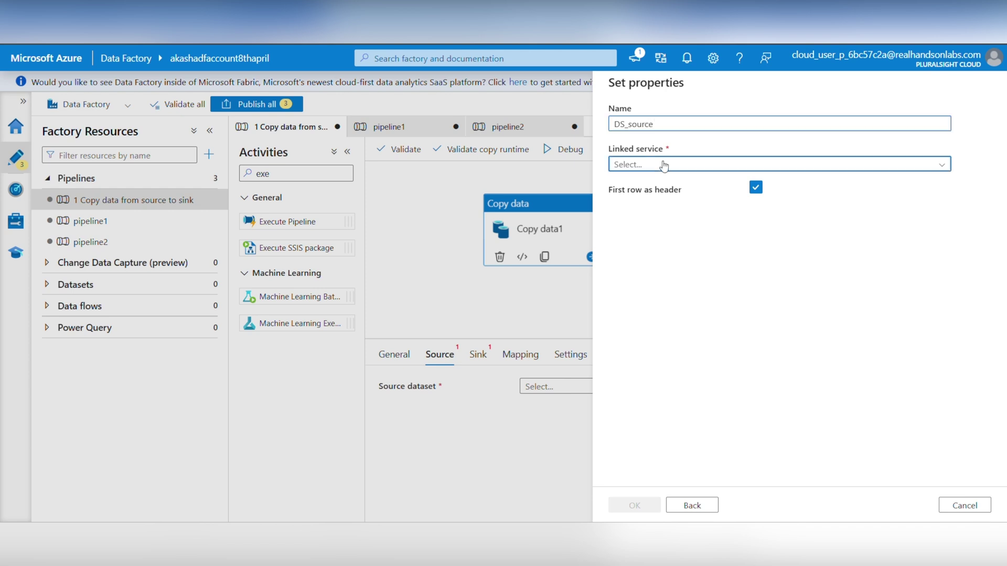
{"action": "left_click", "coordinate": [677, 204]}
{"action": "double_click", "coordinate": [686, 137]}
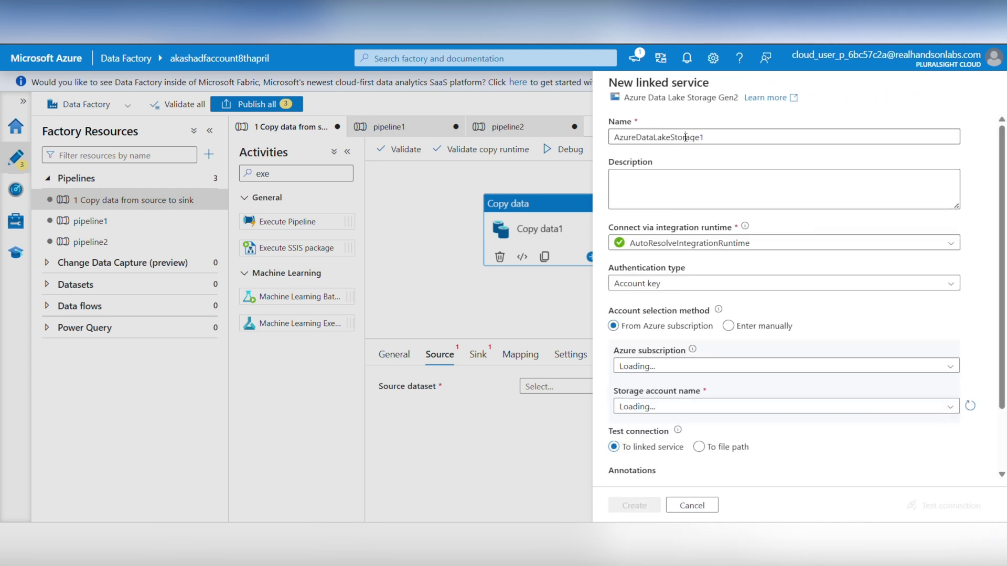
{"action": "type", "text": "LS_source"}
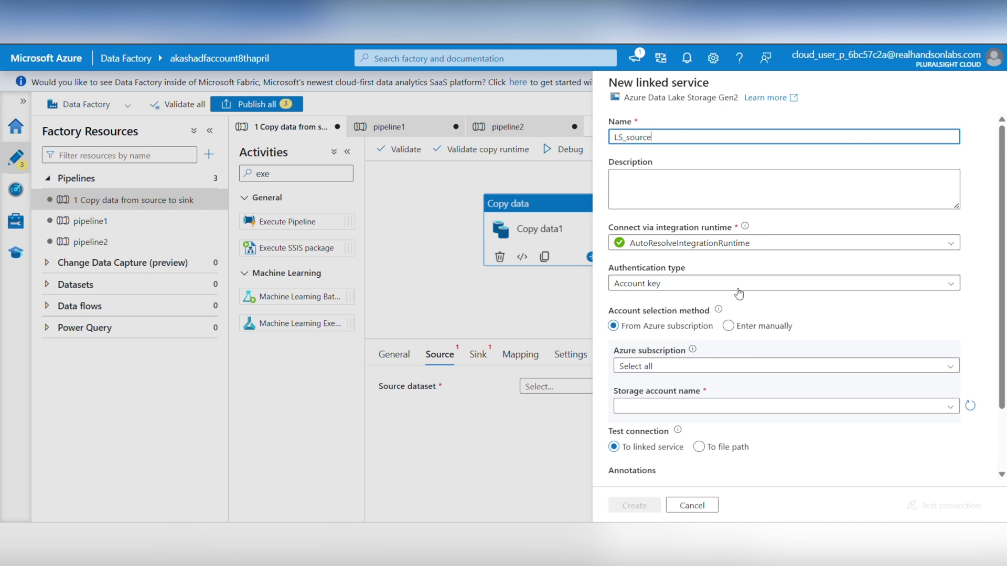
- Select the P9-Real Hands-On Labs subscription and storage account akashadls8thapril, and create the linked service after testing its connection
{"action": "scroll", "coordinate": [755, 336], "scroll_direction": "down", "scroll_amount": 2}
{"action": "left_click", "coordinate": [720, 291]}
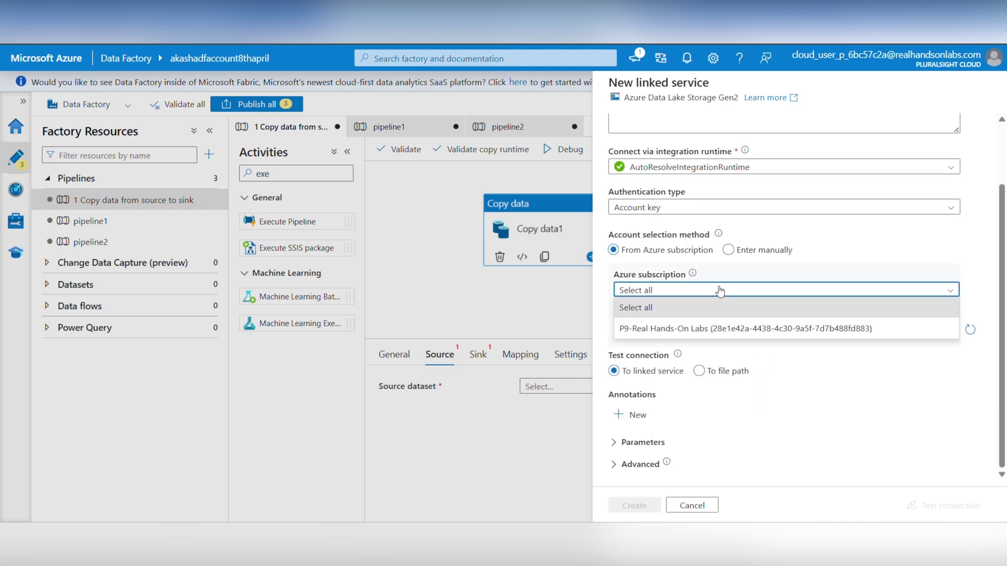
{"action": "left_click", "coordinate": [723, 299]}
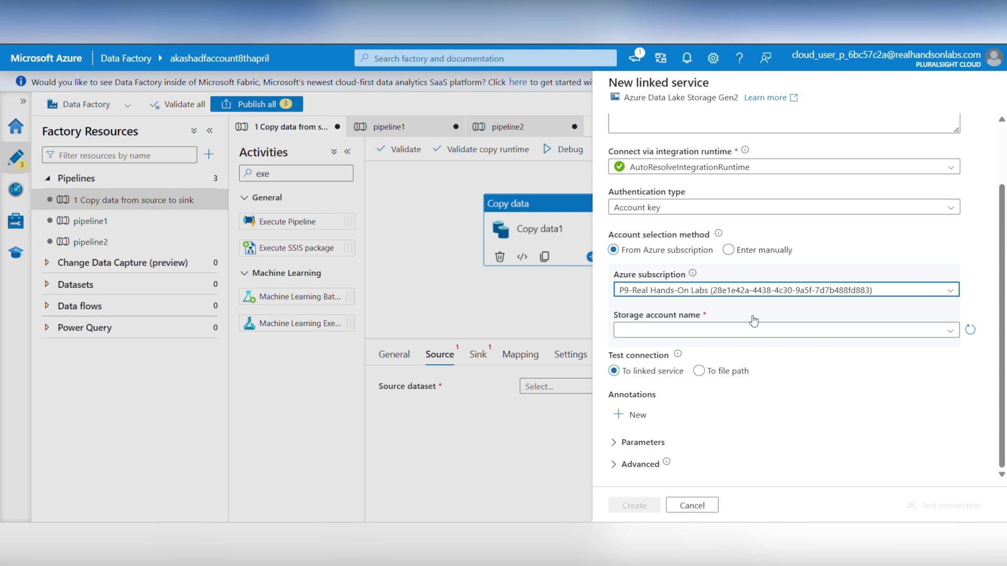
{"action": "left_click", "coordinate": [803, 331]}
{"action": "left_click", "coordinate": [777, 354]}
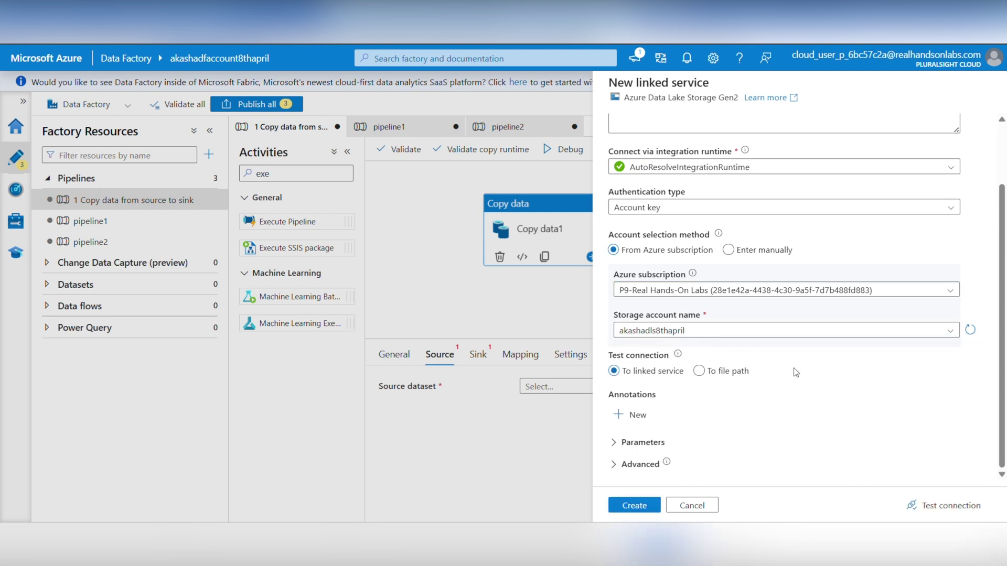
{"action": "left_click", "coordinate": [942, 507]}
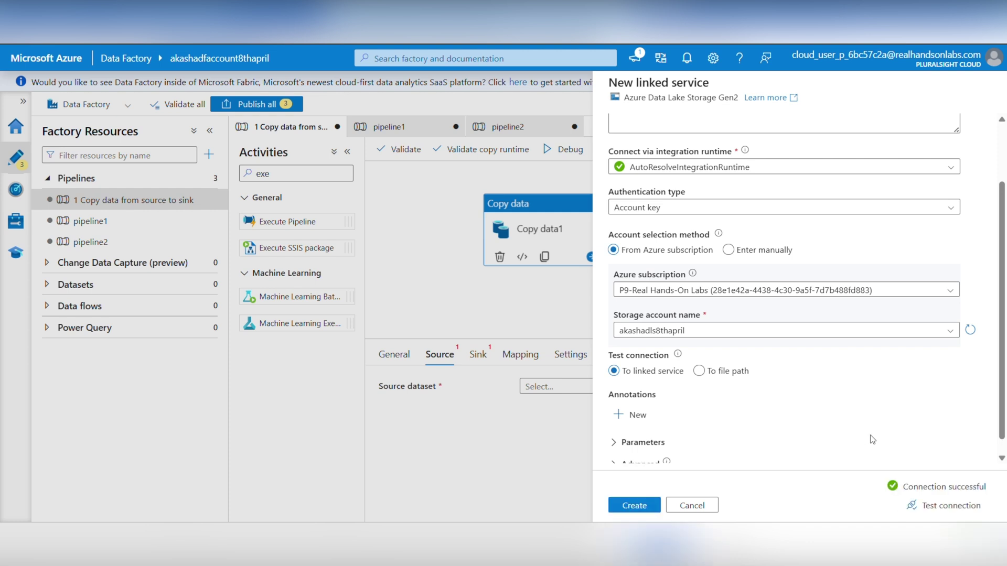
{"action": "left_click", "coordinate": [638, 505]}
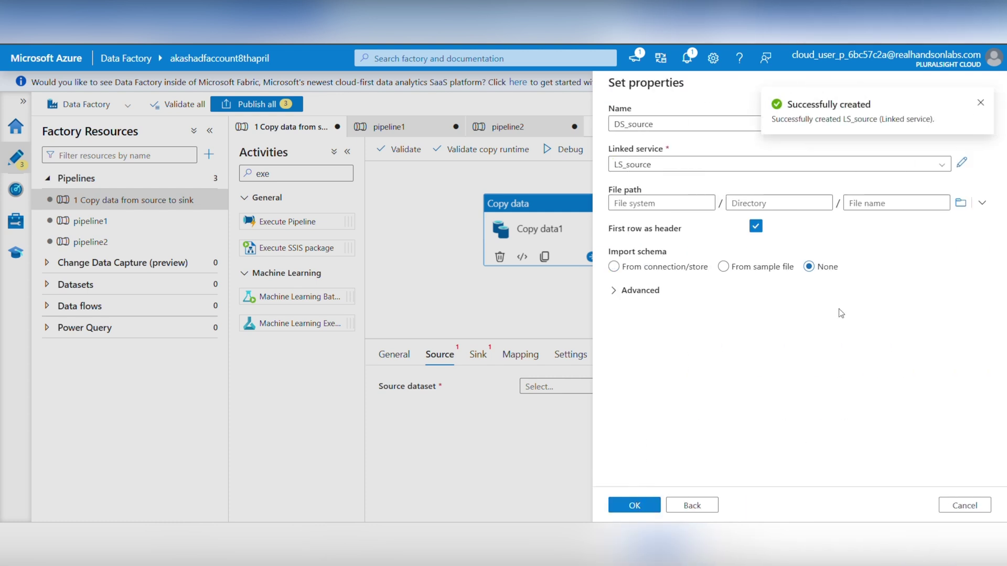
- Set the dataset's file path to dim_date (1).csv in the source container and finish creating the dataset
{"action": "left_click", "coordinate": [960, 205]}
{"action": "double_click", "coordinate": [683, 182]}
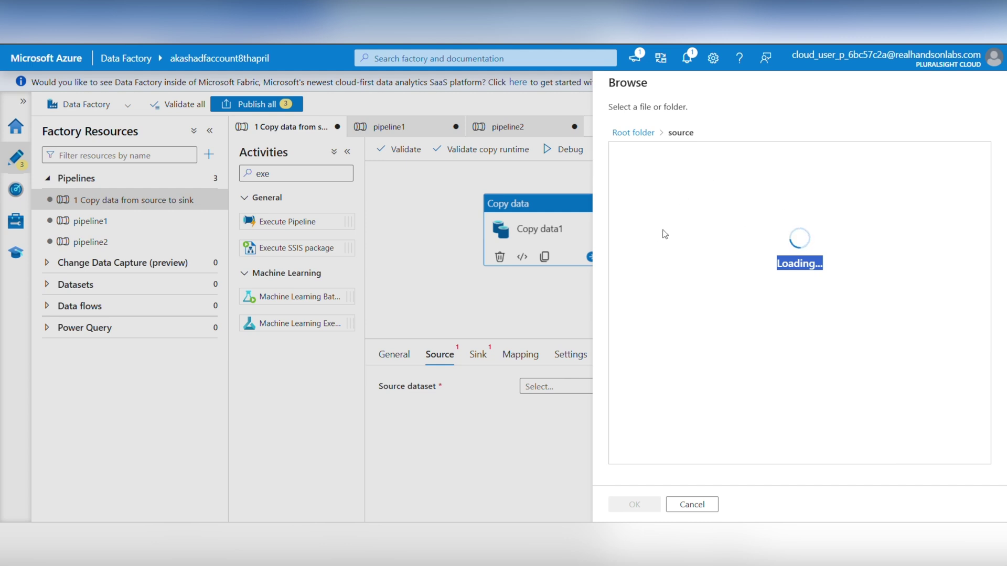
{"action": "left_click", "coordinate": [724, 272]}
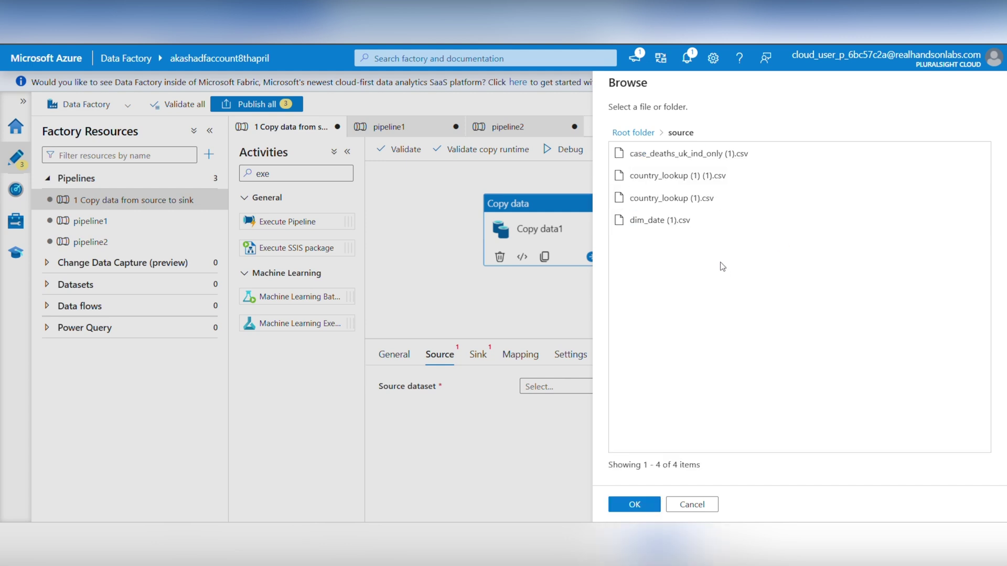
{"action": "left_click", "coordinate": [711, 222]}
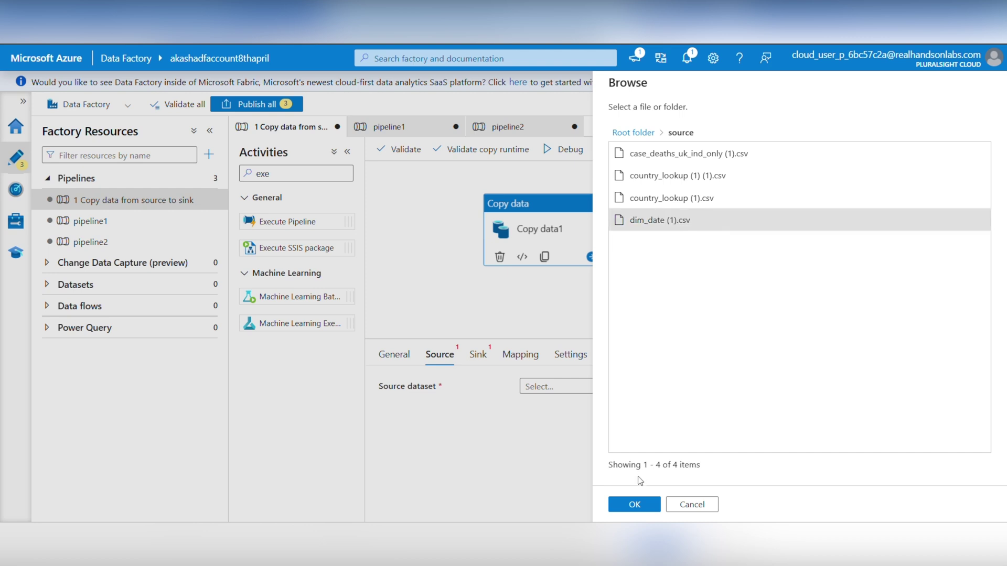
{"action": "left_click", "coordinate": [635, 503]}
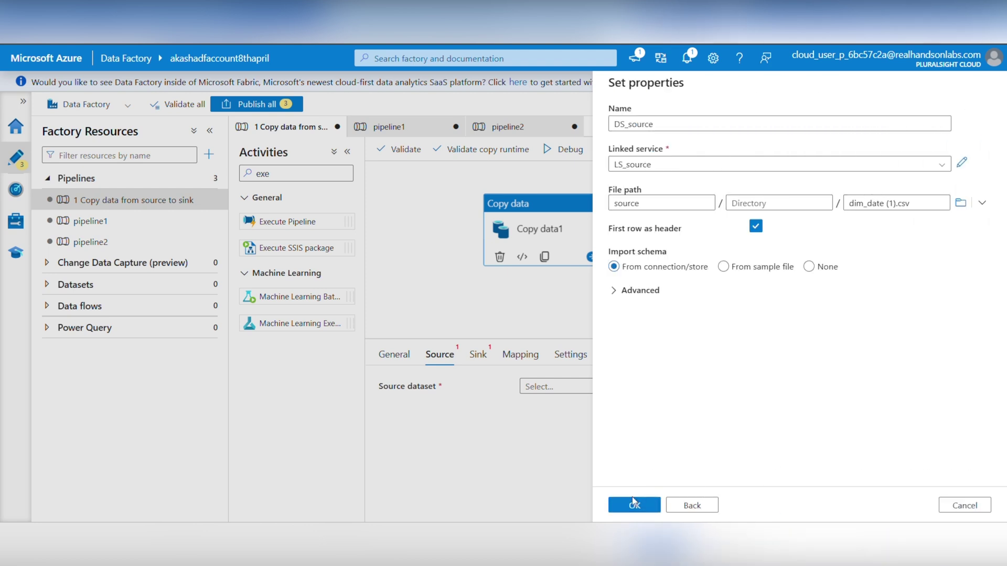
{"action": "left_click", "coordinate": [632, 504]}
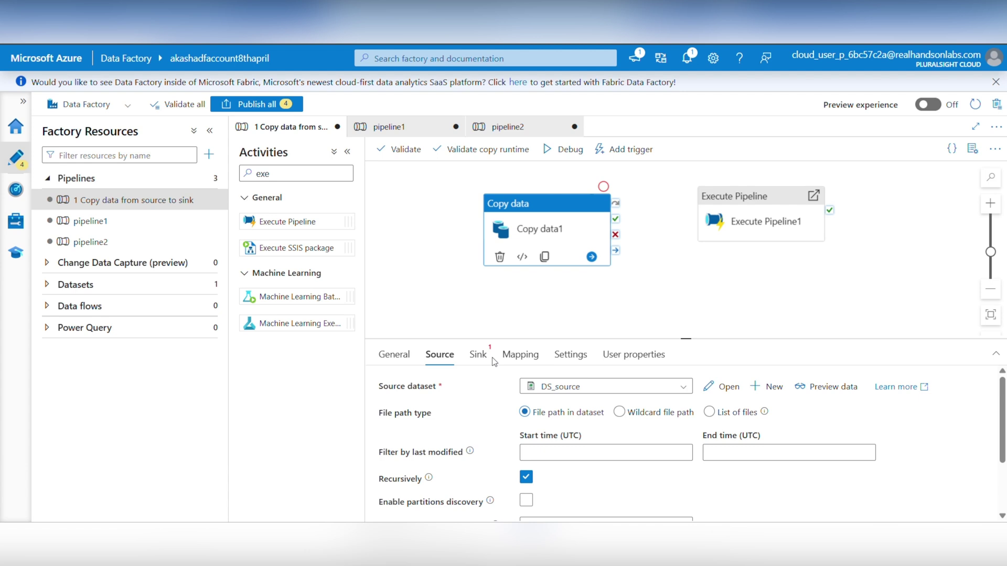
- Start a new sink dataset for the Copy data activity using Azure Data Lake Storage Gen2 and the DelimitedText format
{"action": "left_click", "coordinate": [479, 355]}
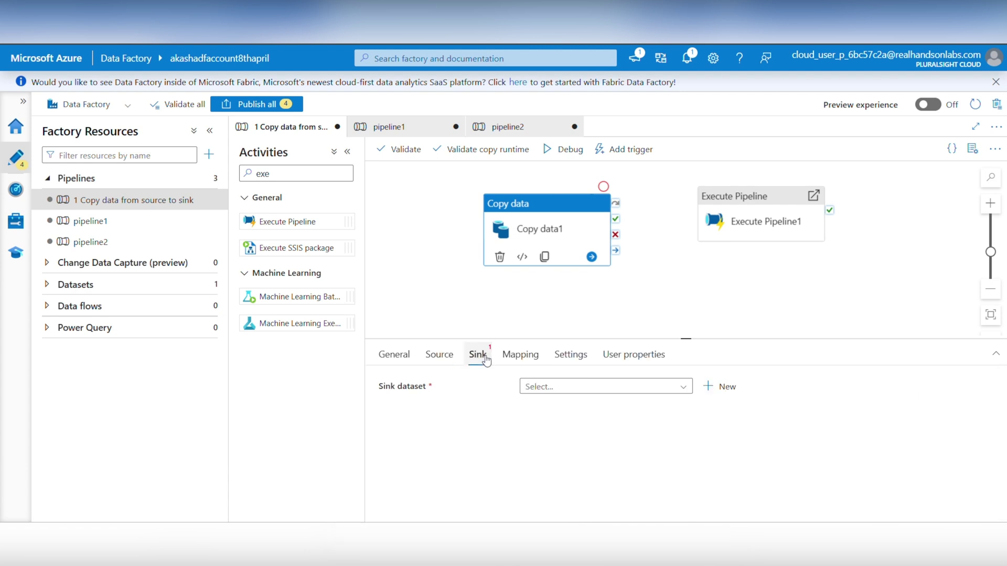
{"action": "left_click", "coordinate": [720, 388]}
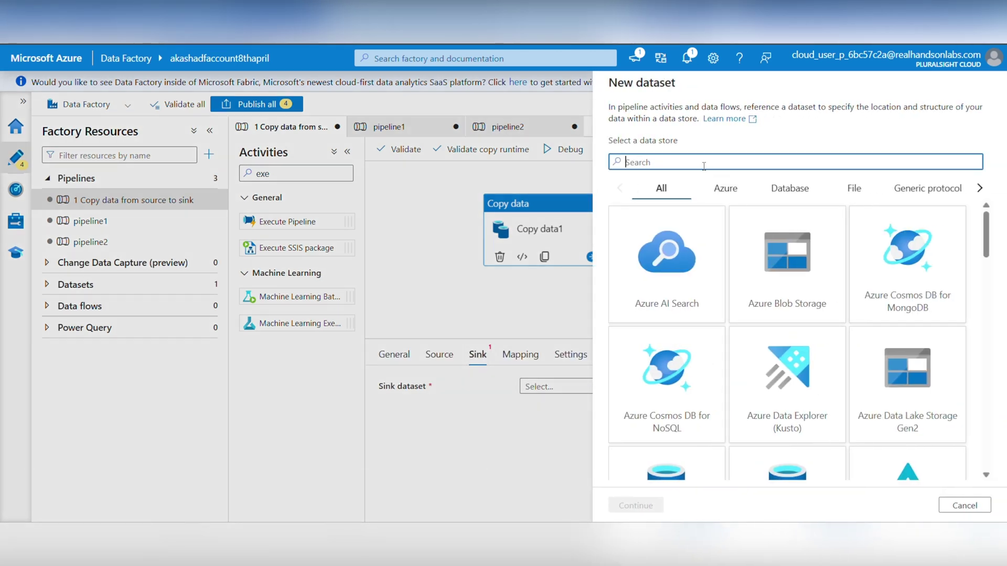
{"action": "type", "text": "la"}
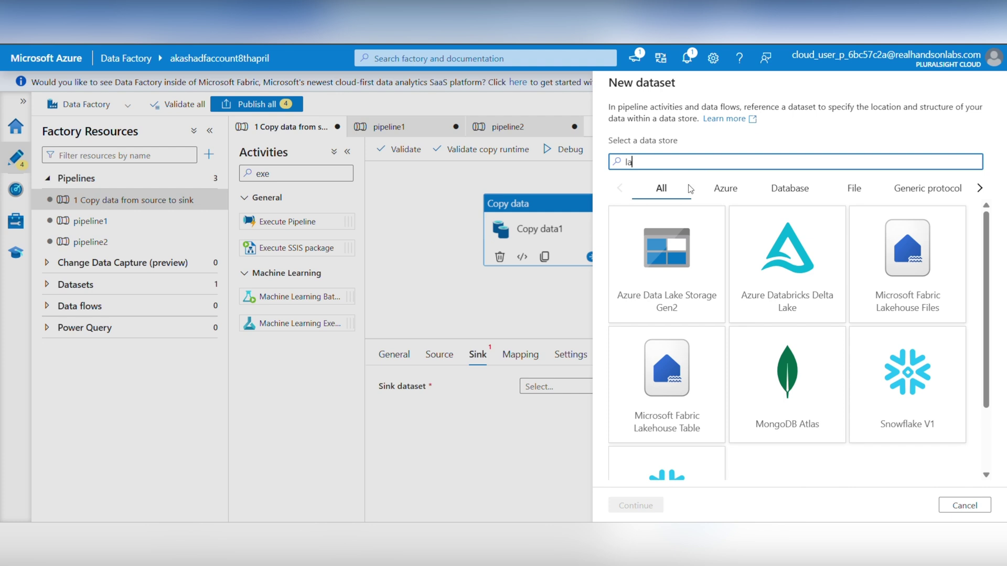
{"action": "left_click", "coordinate": [655, 263]}
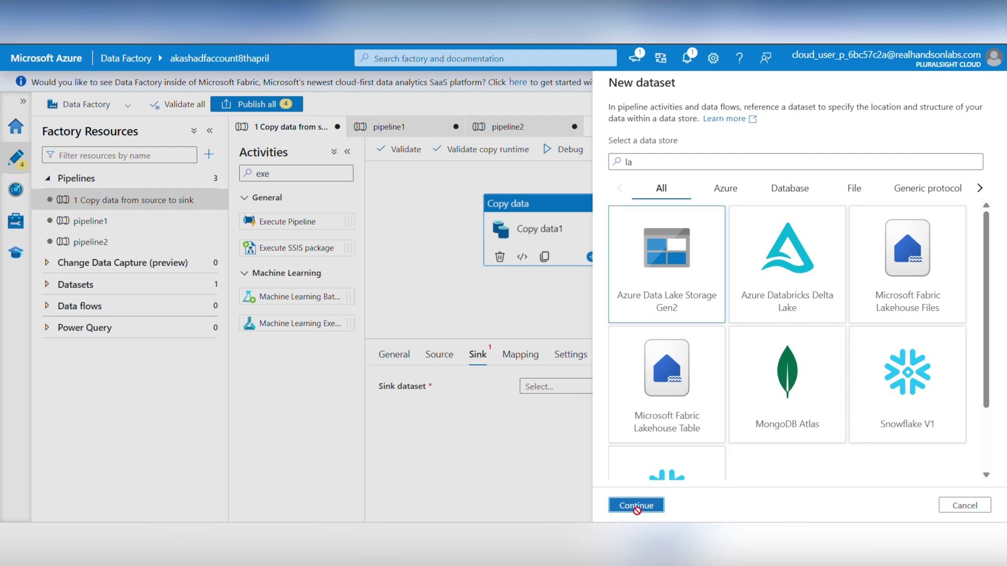
{"action": "left_click", "coordinate": [636, 506]}
{"action": "left_click", "coordinate": [907, 178]}
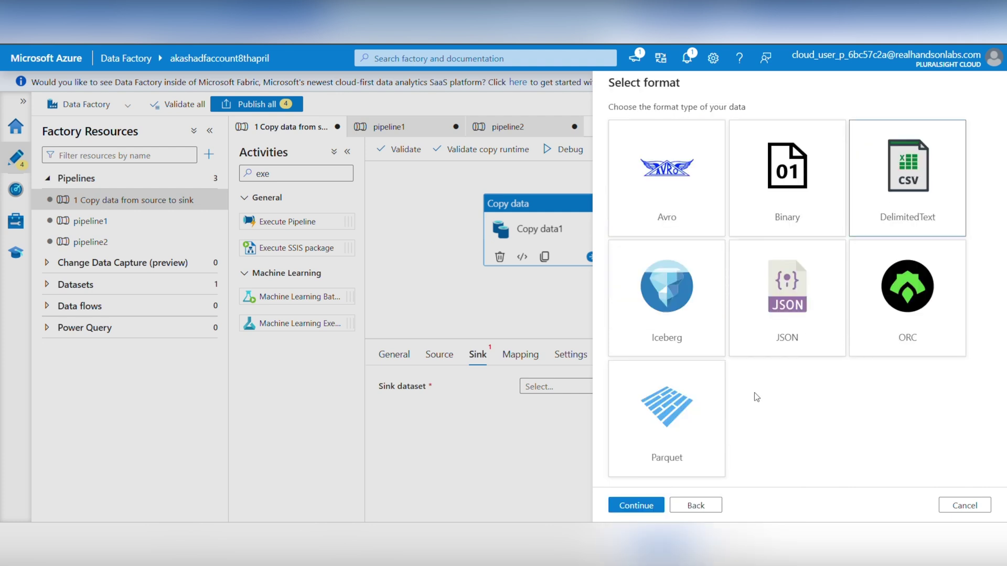
{"action": "left_click", "coordinate": [636, 506]}
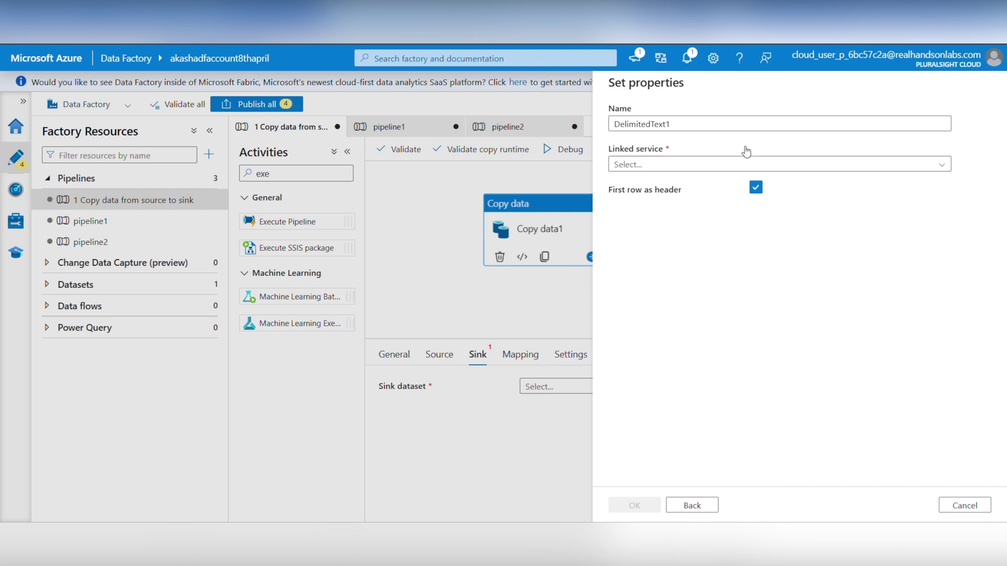
- Name the new sink dataset ds_sink
{"action": "double_click", "coordinate": [695, 128]}
{"action": "type", "text": "ds_"}
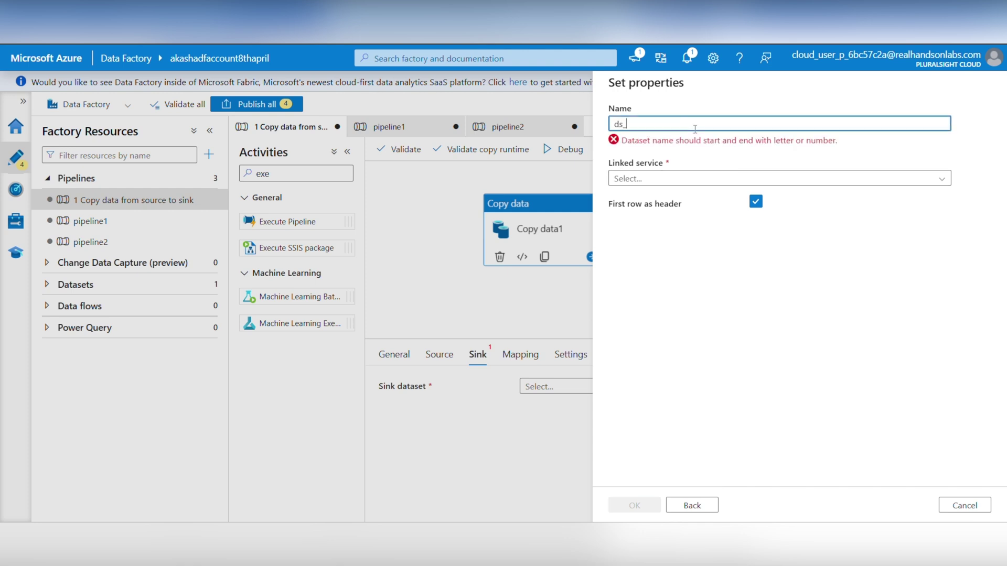
{"action": "type", "text": "sink"}
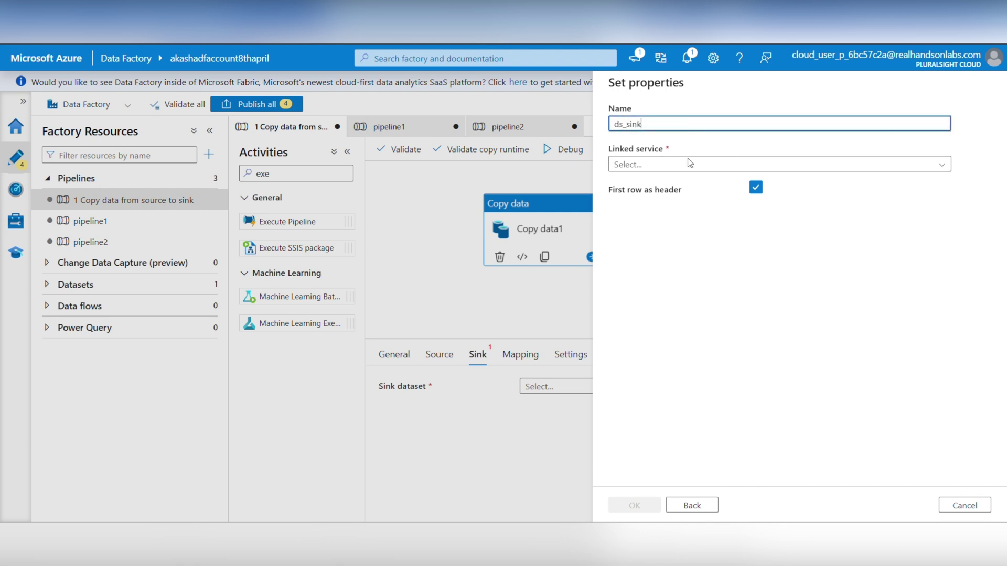
- Start a new linked service for the sink dataset and name it ls_sink
{"action": "left_click", "coordinate": [688, 163]}
{"action": "left_click", "coordinate": [646, 210]}
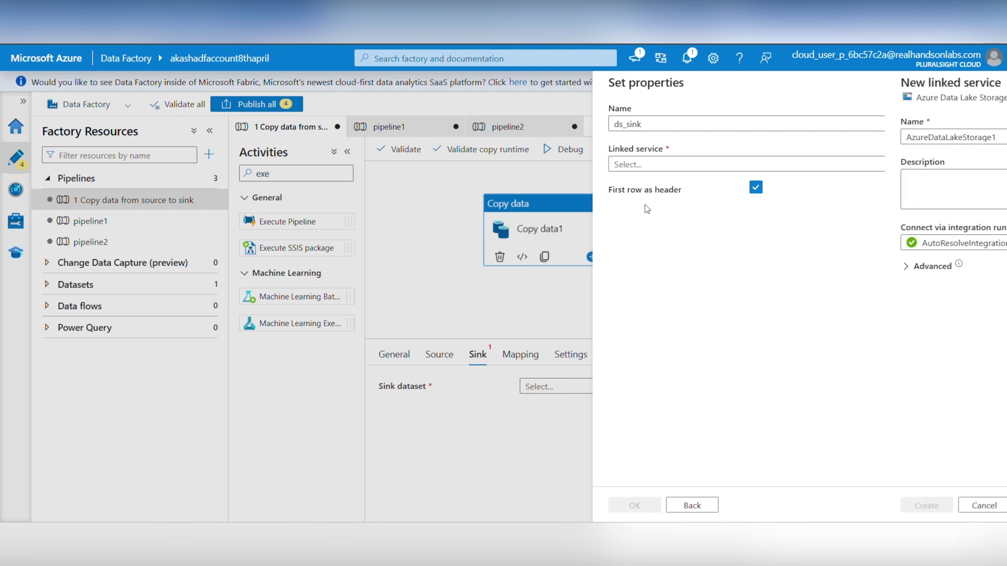
{"action": "left_click", "coordinate": [677, 137]}
{"action": "key", "text": "ctrl+a"}
{"action": "key", "text": "BackSpace"}
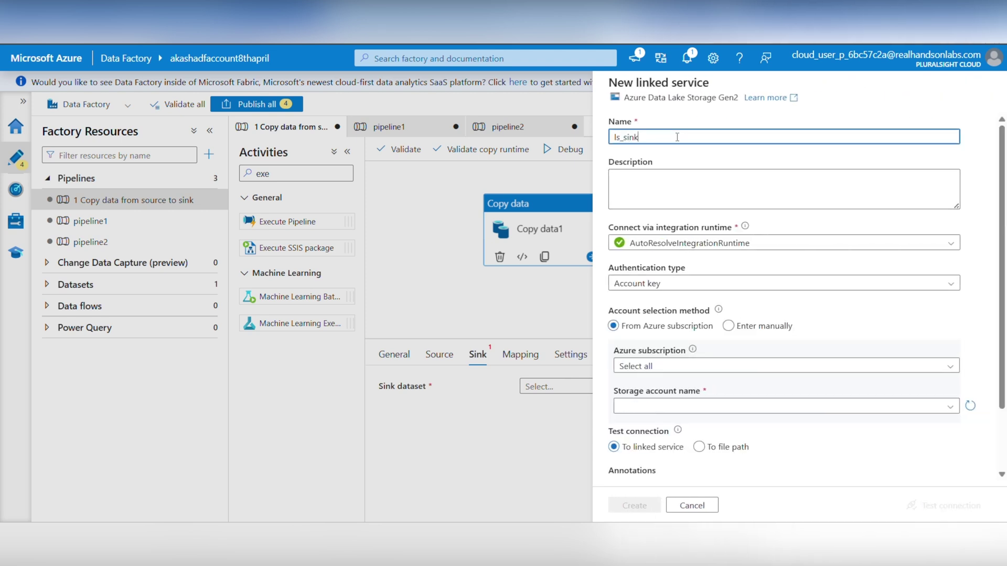
- Choose the P9-Real Hands-On Labs subscription and storage account akashadls8thapril for ls_sink, test the connection and create the linked service
{"action": "mouse_move", "coordinate": [692, 349]}
{"action": "left_click", "coordinate": [673, 368]}
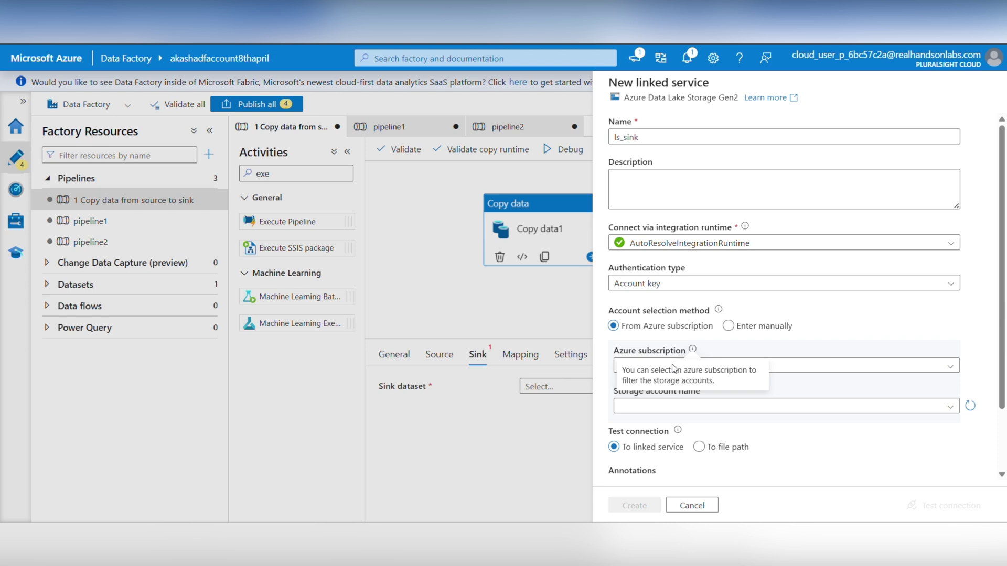
{"action": "left_click", "coordinate": [766, 367]}
{"action": "left_click", "coordinate": [826, 404]}
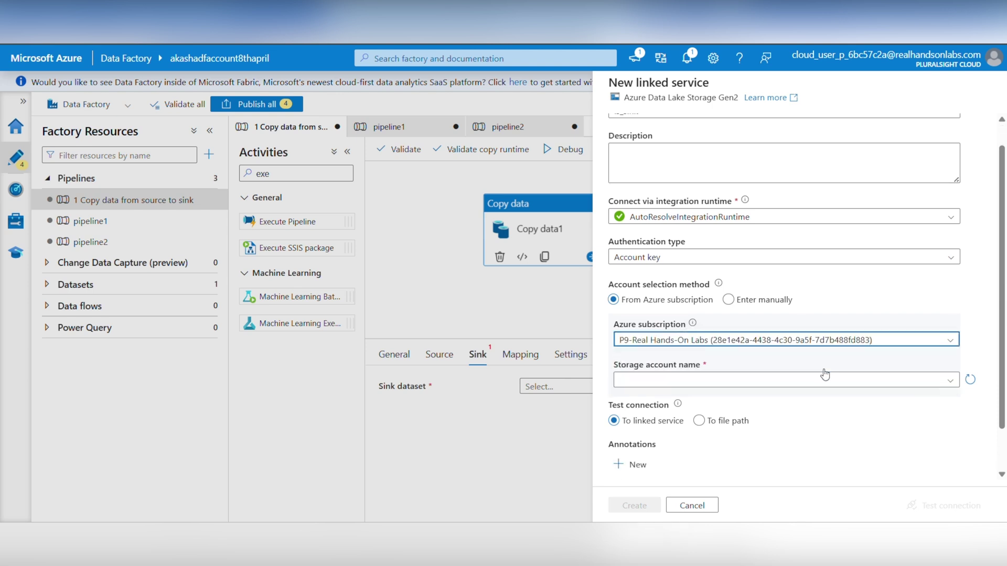
{"action": "left_click", "coordinate": [825, 374]}
{"action": "left_click", "coordinate": [737, 404]}
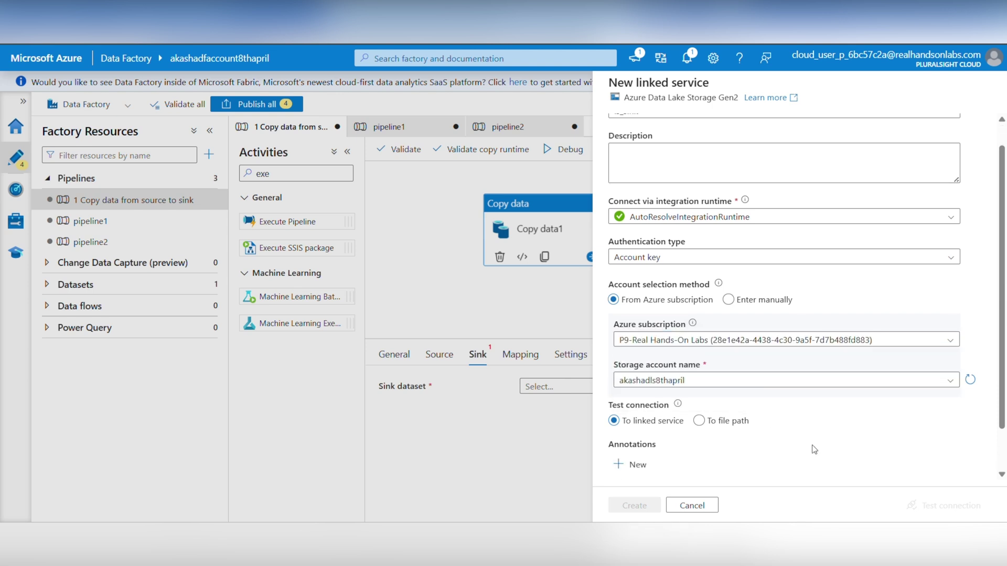
{"action": "scroll", "coordinate": [814, 449], "scroll_direction": "down", "scroll_amount": 1}
{"action": "left_click", "coordinate": [940, 505]}
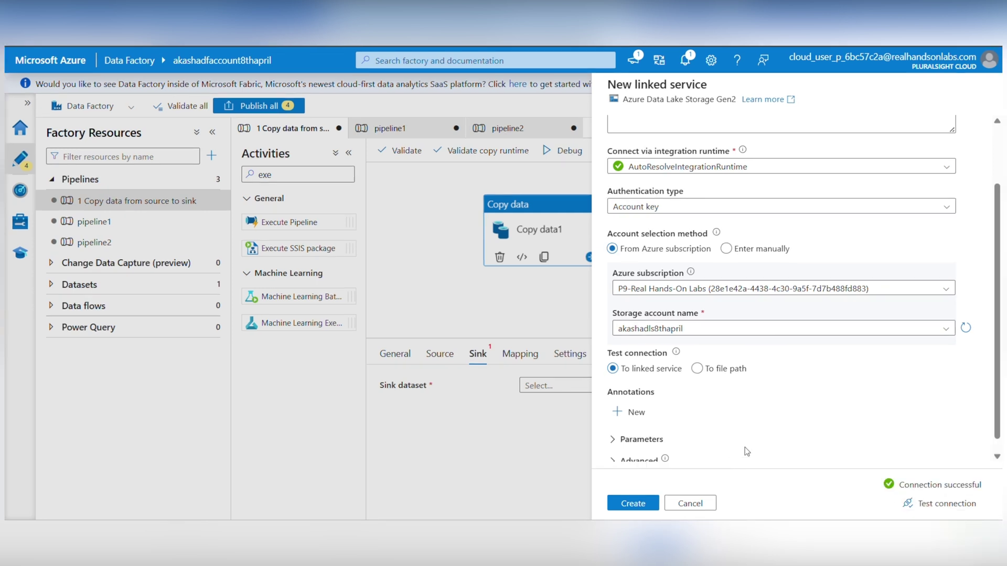
{"action": "left_click", "coordinate": [634, 502]}
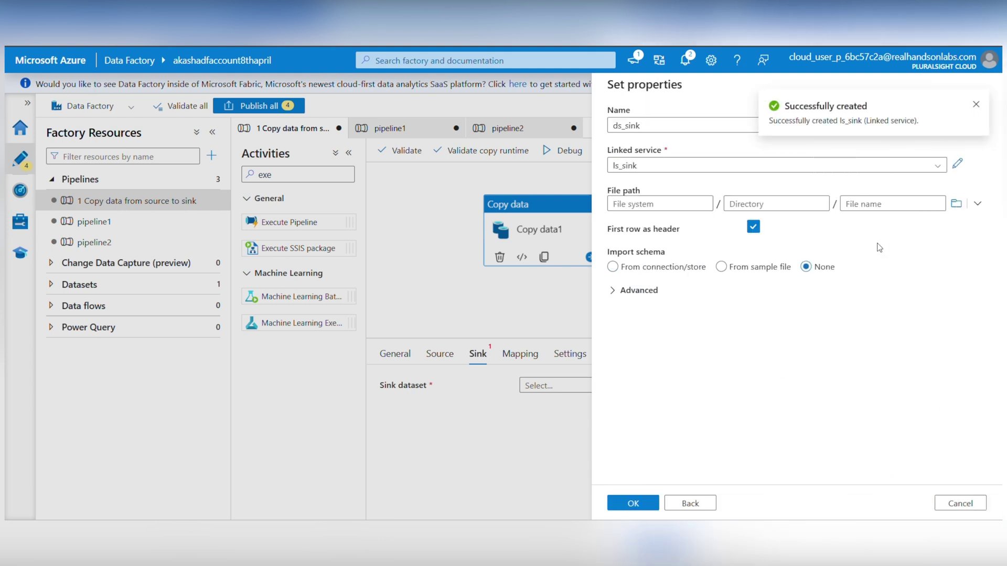
- Set the ds_sink file path to the sink container and finish creating the dataset
{"action": "left_click", "coordinate": [957, 205]}
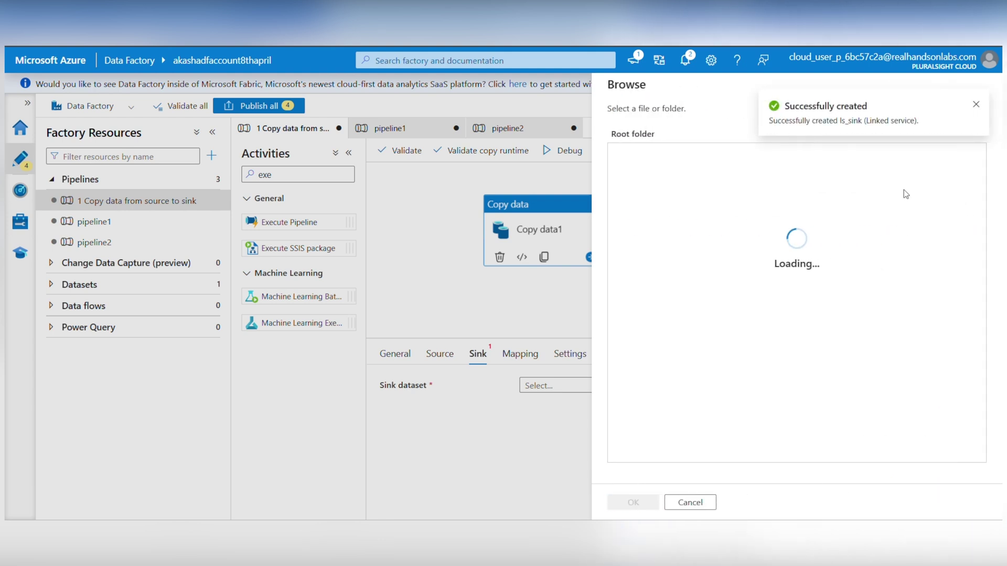
{"action": "left_click", "coordinate": [645, 159]}
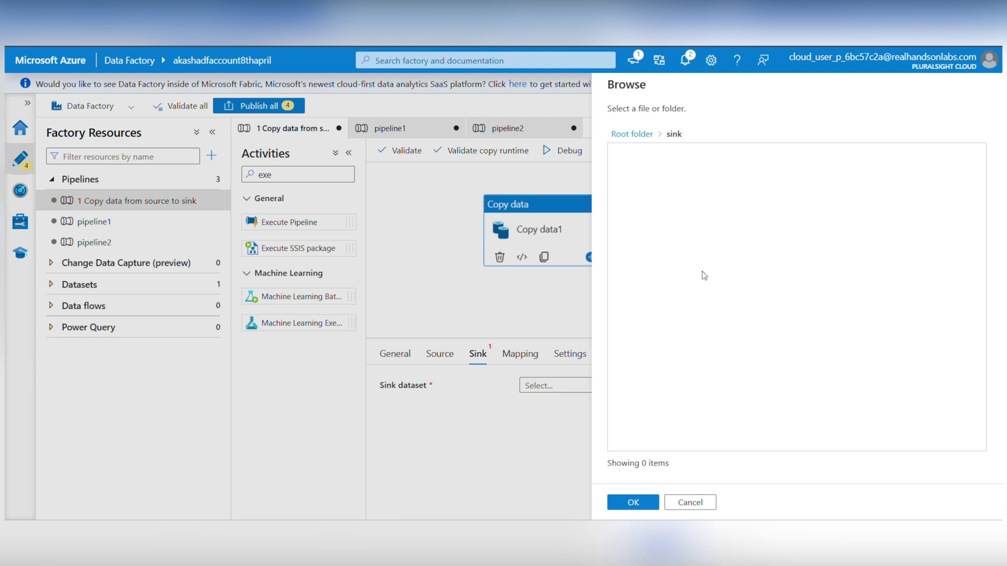
{"action": "left_click", "coordinate": [625, 501]}
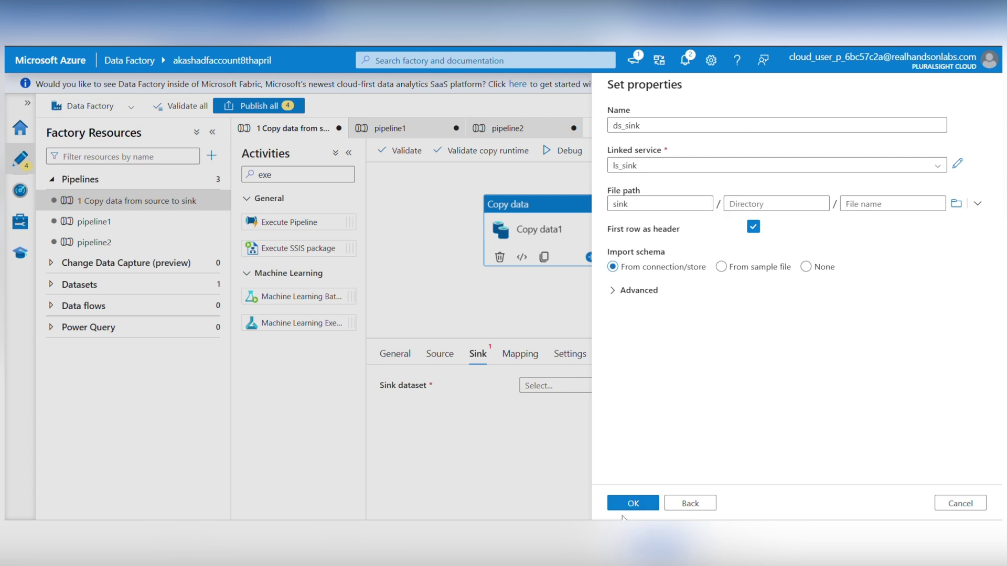
{"action": "left_click", "coordinate": [633, 504]}
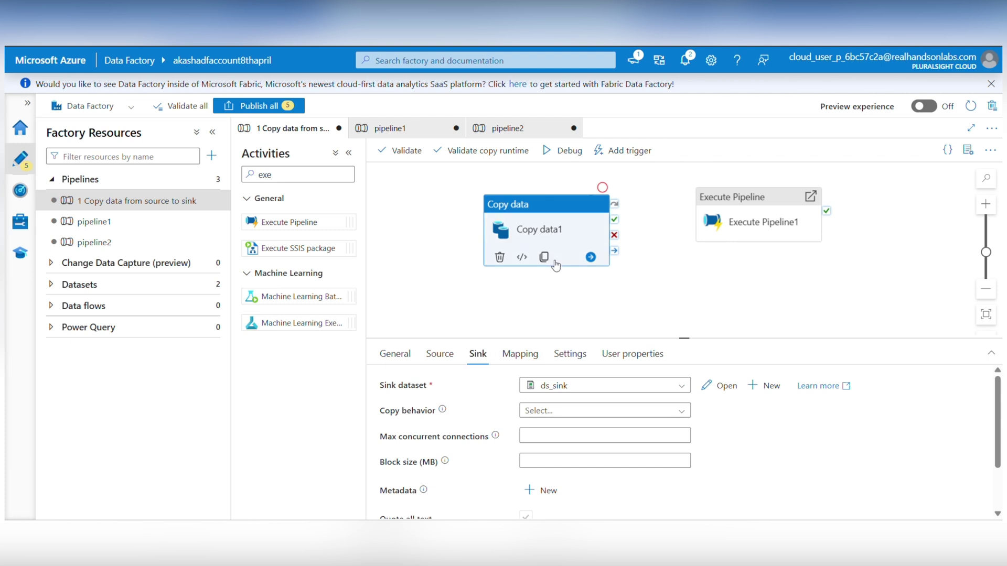
- Connect Copy data1 to Execute Pipeline1 on success and set pipeline1 as the invoked pipeline of Execute Pipeline1
{"action": "left_click_drag", "start_coordinate": [541, 230], "coordinate": [518, 224]}
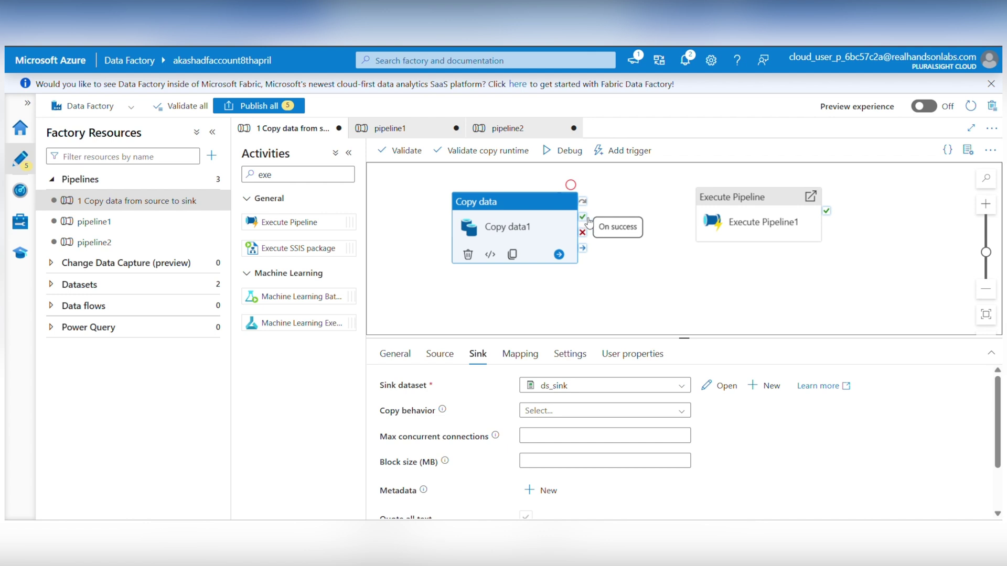
{"action": "left_click_drag", "start_coordinate": [583, 221], "coordinate": [698, 221]}
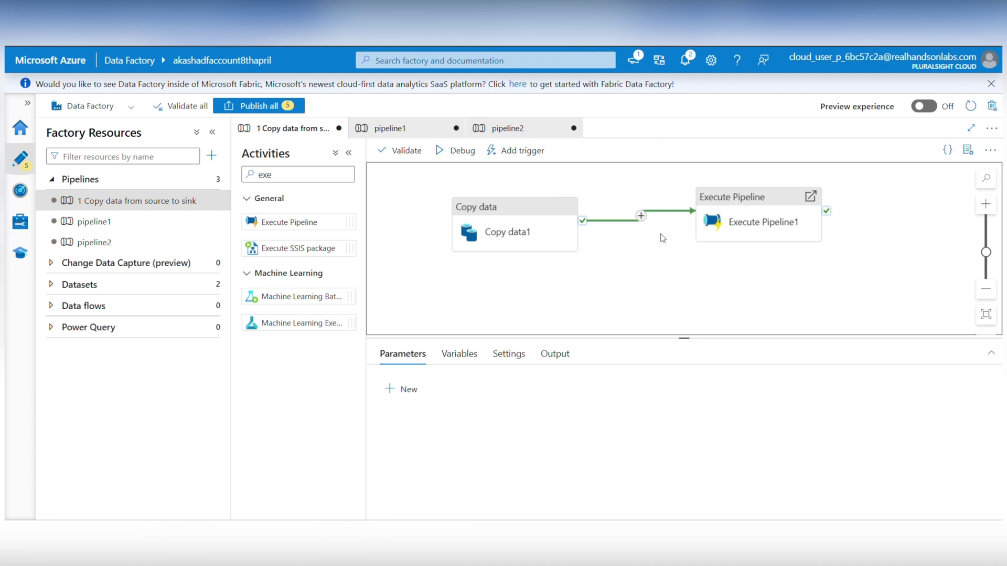
{"action": "left_click", "coordinate": [736, 221]}
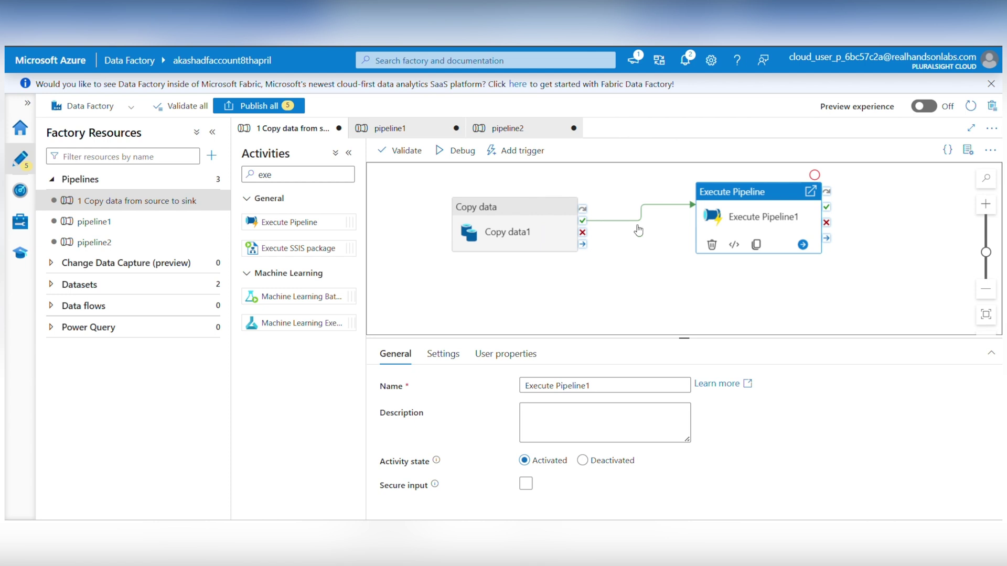
{"action": "left_click", "coordinate": [441, 354]}
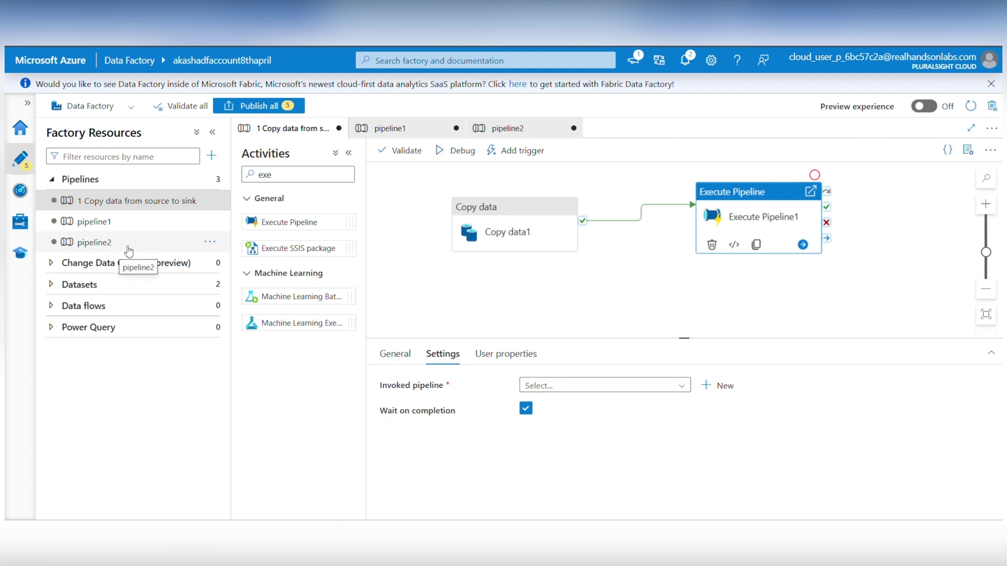
{"action": "left_click", "coordinate": [120, 206]}
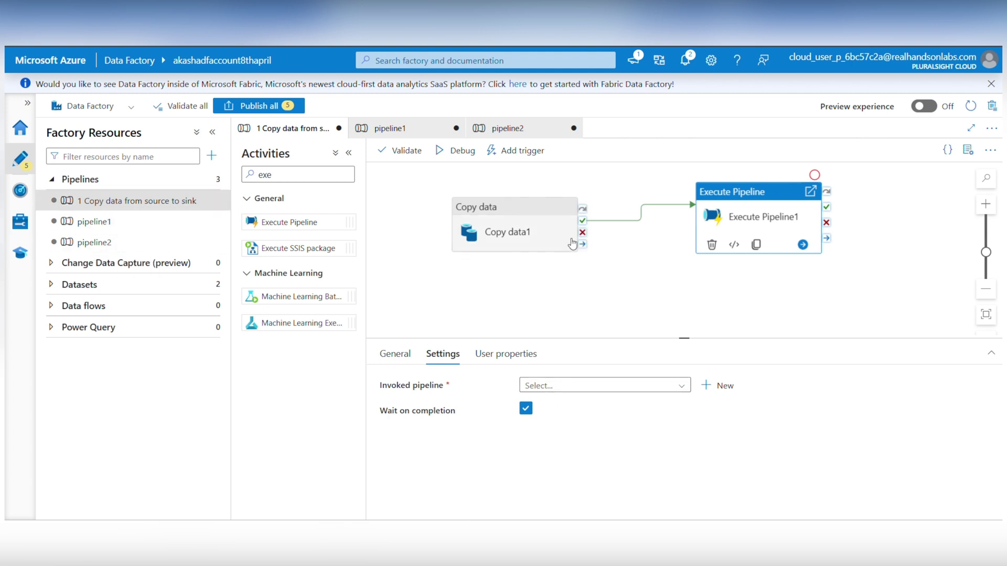
{"action": "left_click", "coordinate": [659, 389]}
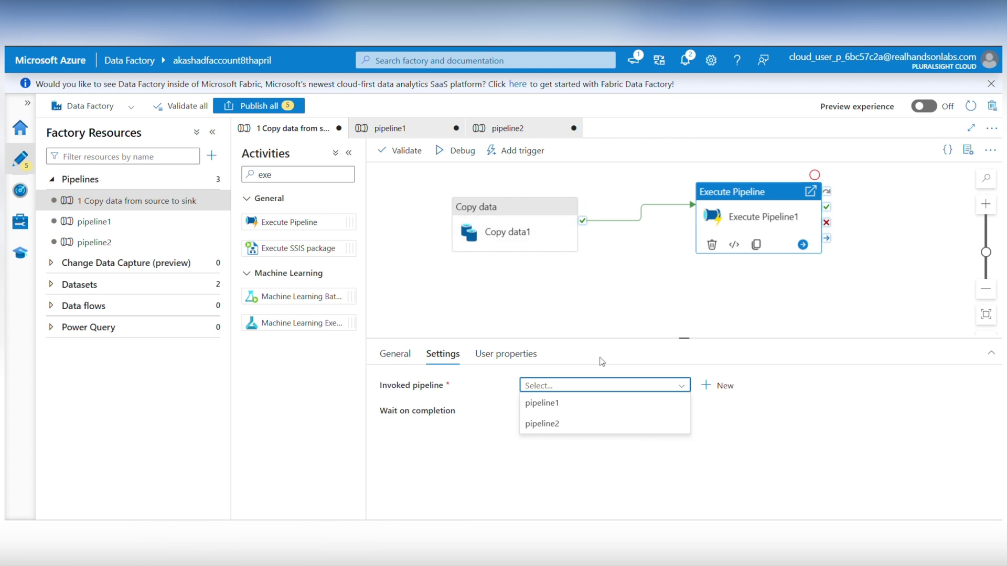
{"action": "left_click", "coordinate": [582, 409]}
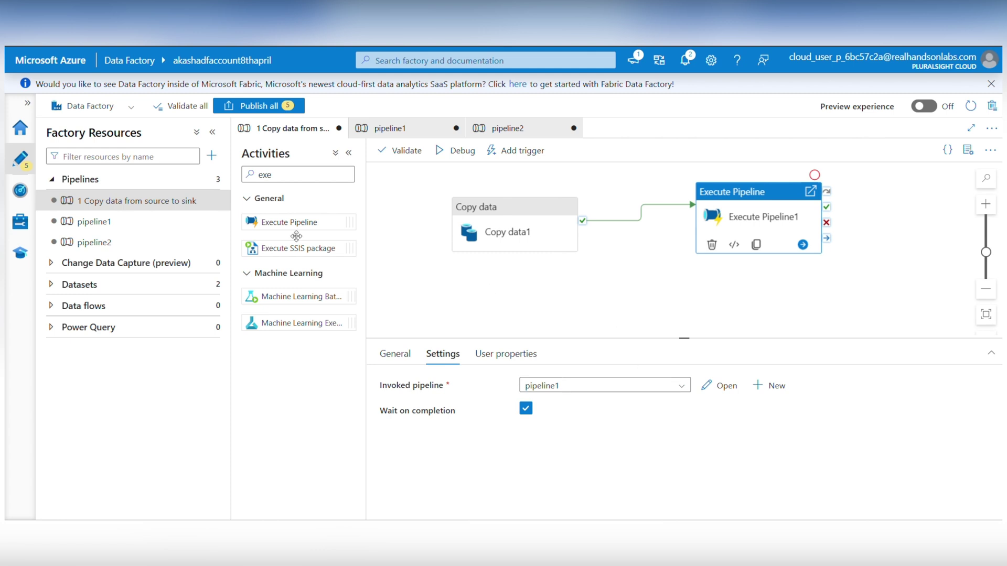
- Rename pipeline1 as Delete_data_fron_source and close its properties
{"action": "left_click", "coordinate": [136, 222]}
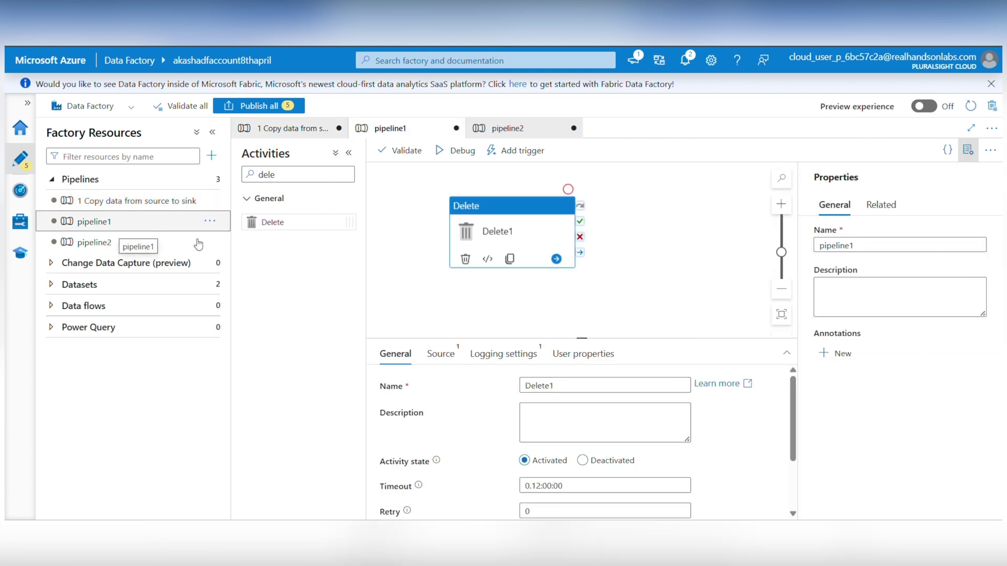
{"action": "left_click", "coordinate": [880, 246]}
{"action": "double_click", "coordinate": [880, 245]}
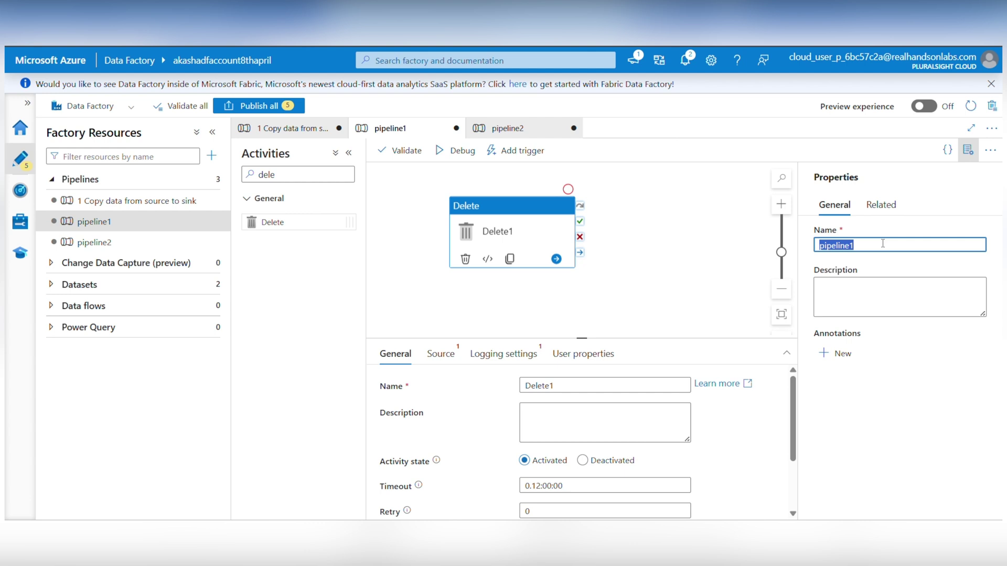
{"action": "type", "text": "Delete "}
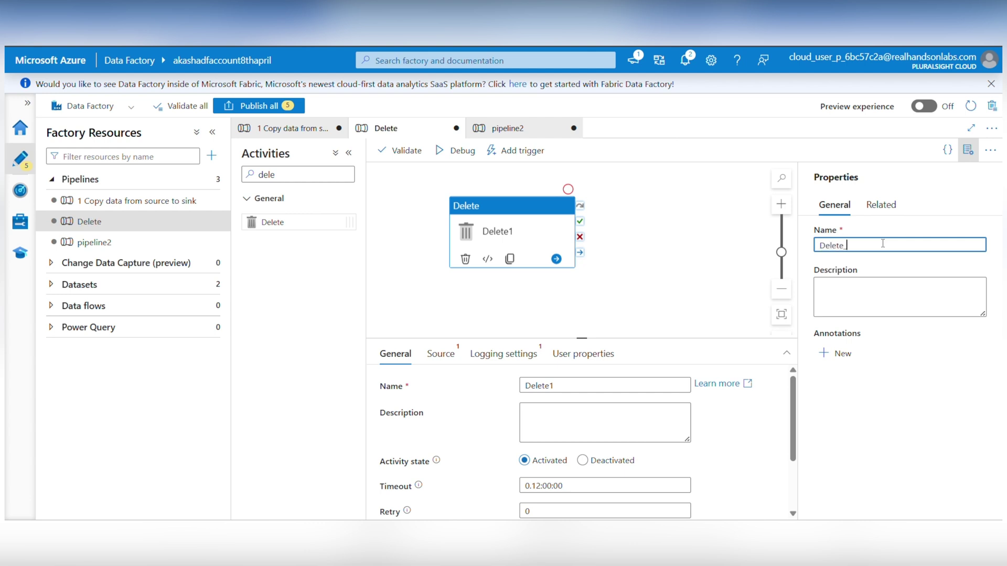
{"action": "type", "text": "data"}
{"action": "type", "text": "_form"}
{"action": "key", "text": "BackSpace"}
{"action": "type", "text": "on_source"}
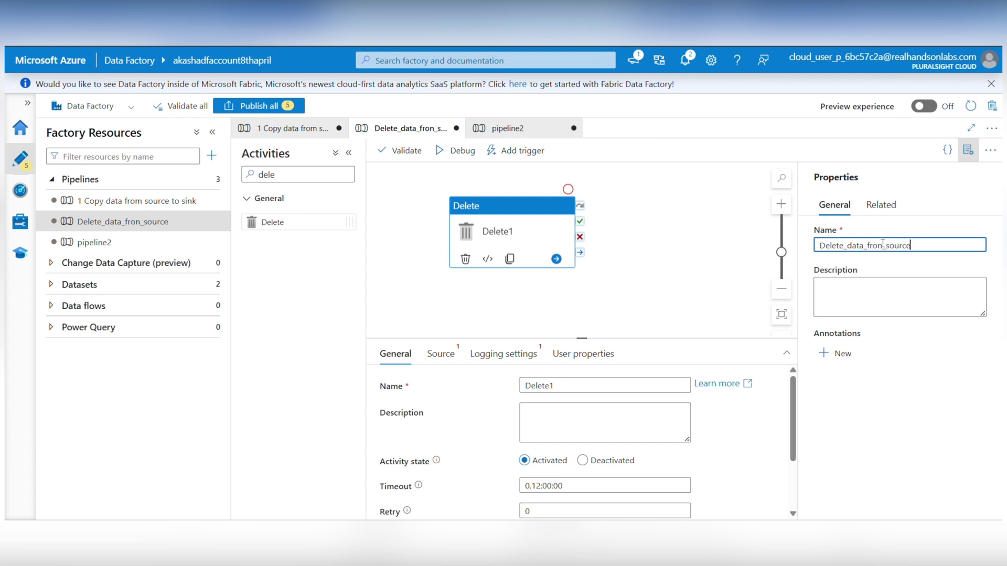
{"action": "left_click", "coordinate": [969, 151]}
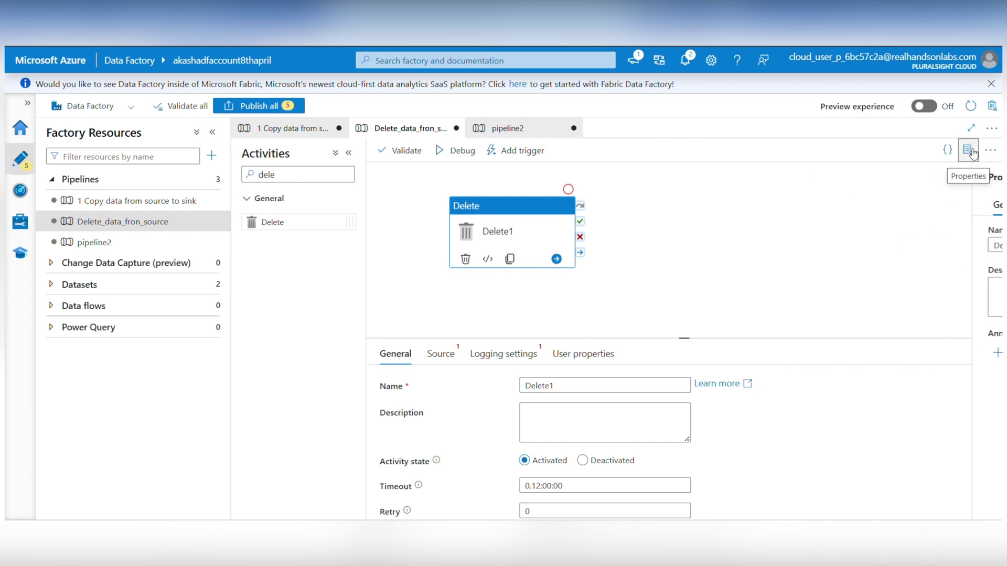
- Set DS_source as the source dataset of the Delete1 activity
{"action": "left_click_drag", "start_coordinate": [513, 232], "coordinate": [554, 231]}
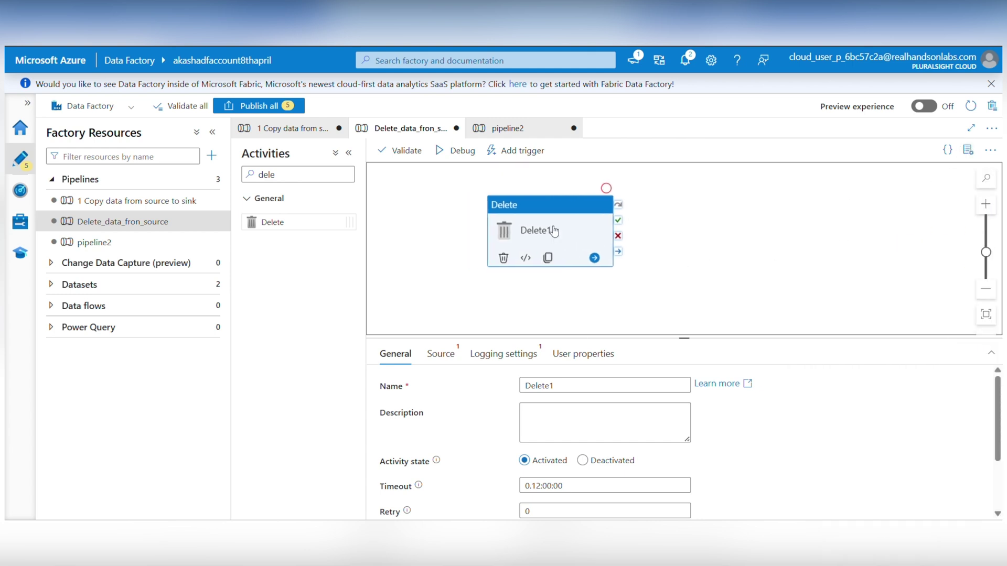
{"action": "left_click", "coordinate": [441, 355]}
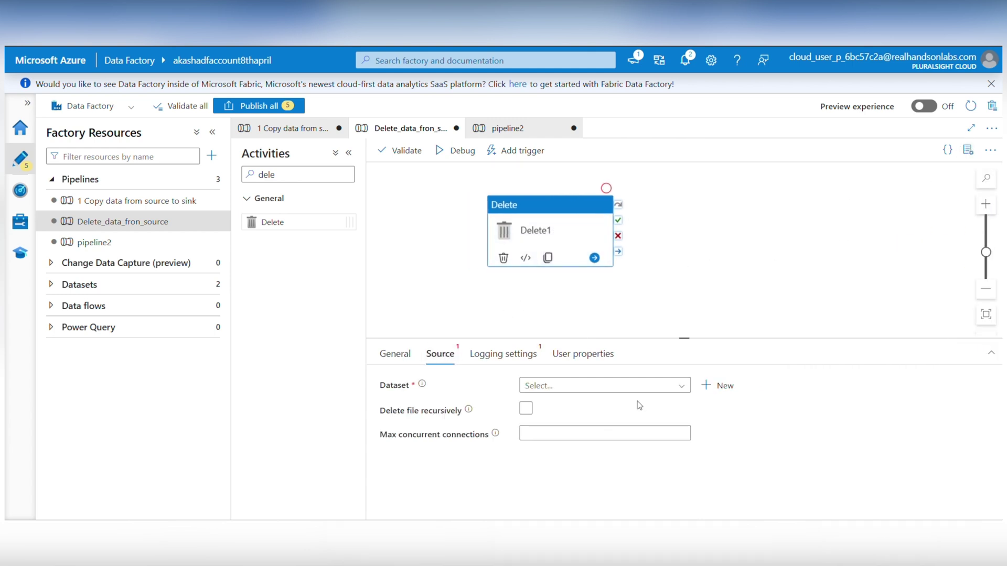
{"action": "left_click", "coordinate": [661, 388]}
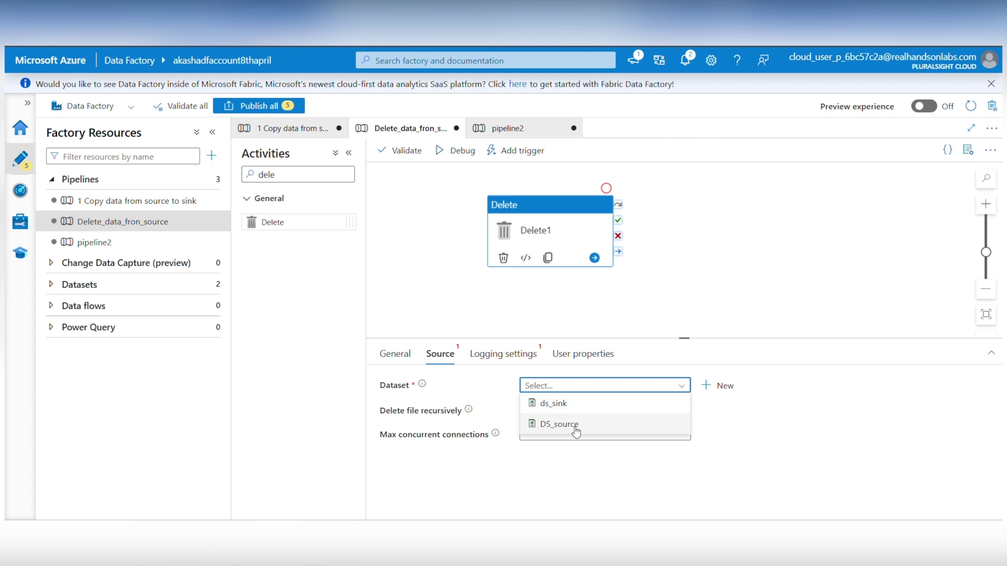
{"action": "left_click", "coordinate": [600, 430]}
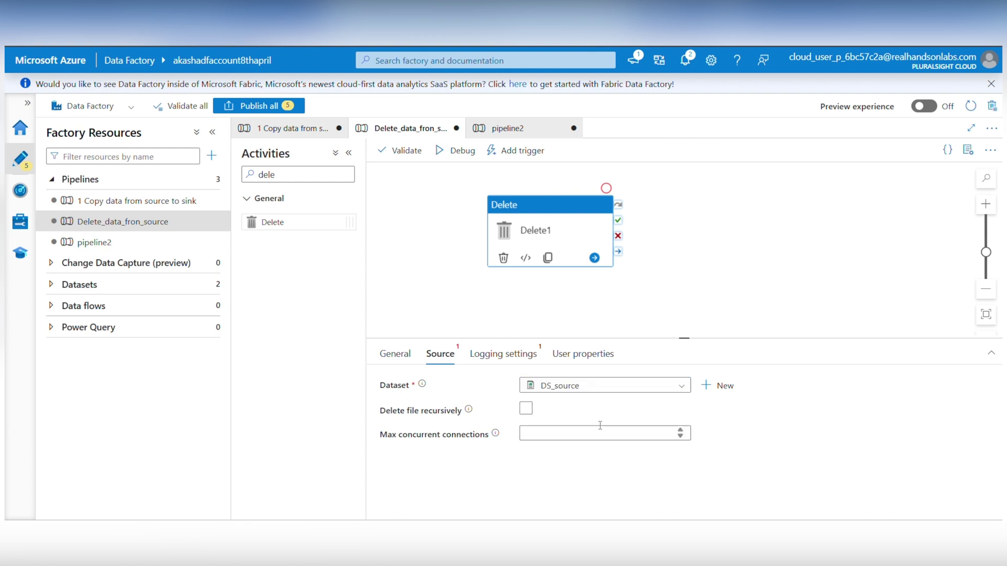
- Disable logging for the Delete1 activity and return to its source settings
{"action": "left_click", "coordinate": [513, 356]}
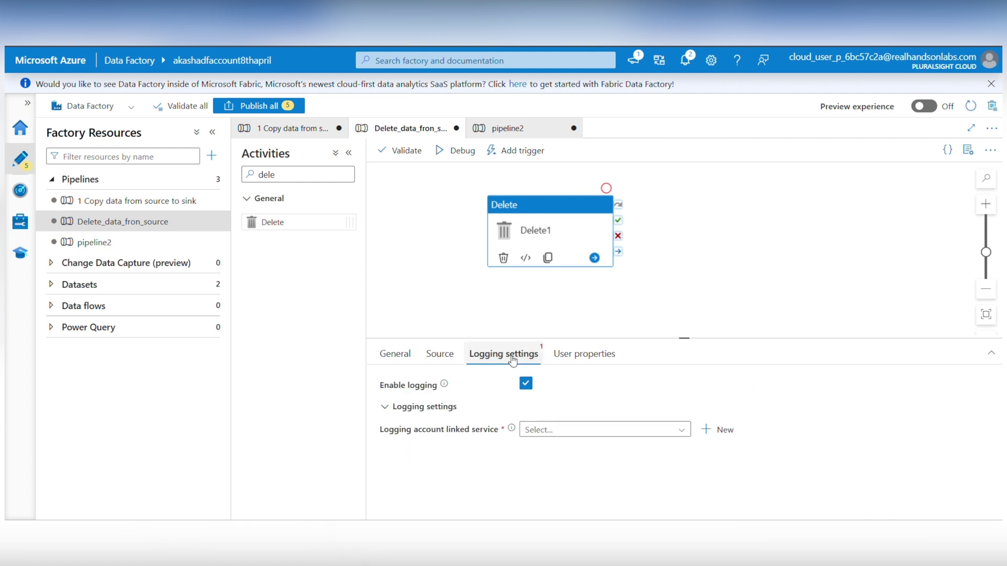
{"action": "left_click", "coordinate": [530, 385]}
{"action": "left_click", "coordinate": [440, 355]}
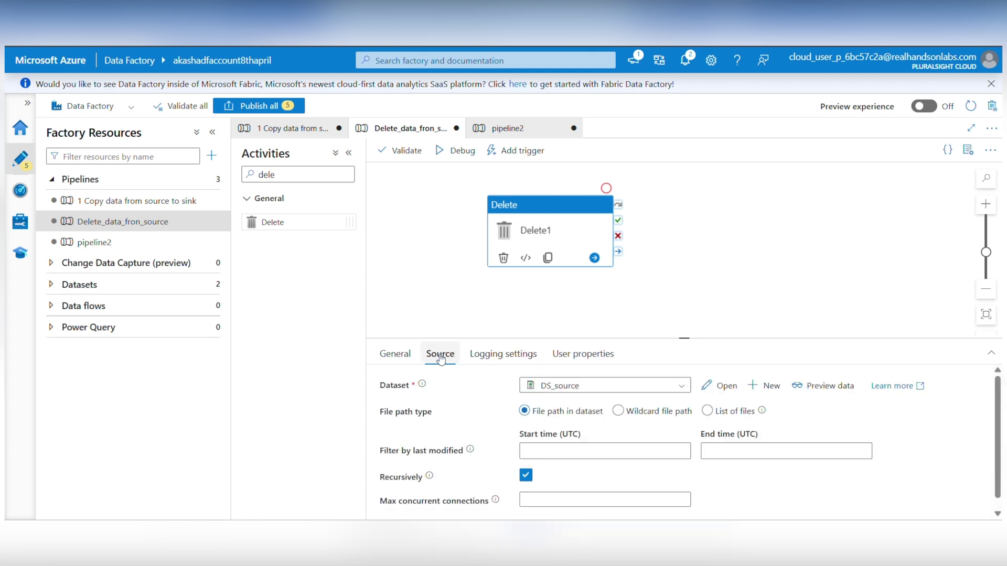
- Add an Execute Pipeline activity to Delete_data_fron_source and connect Delete1 to it on success
{"action": "double_click", "coordinate": [288, 176]}
{"action": "key", "text": "BackSpace"}
{"action": "type", "text": "ex"}
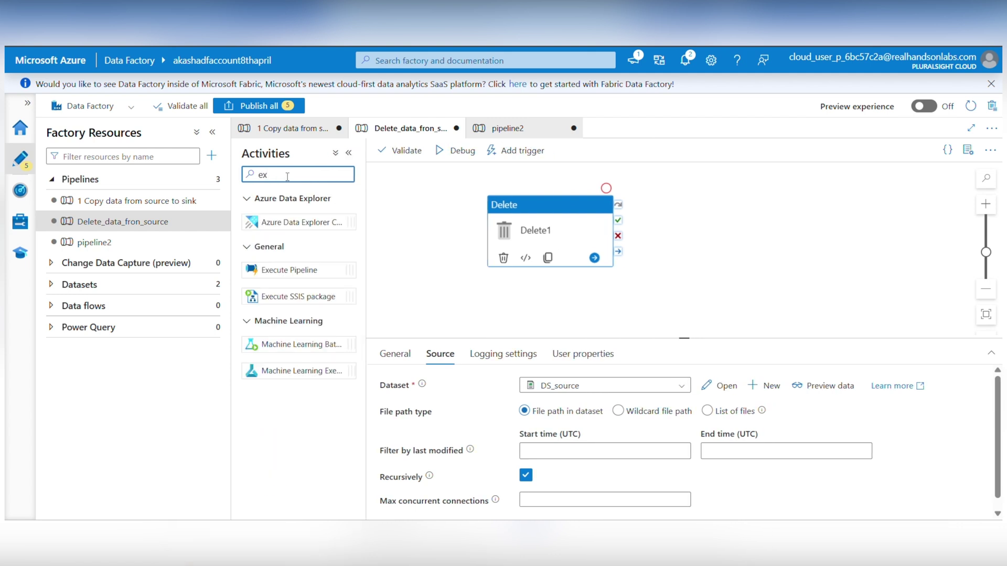
{"action": "left_click_drag", "start_coordinate": [289, 270], "coordinate": [754, 206]}
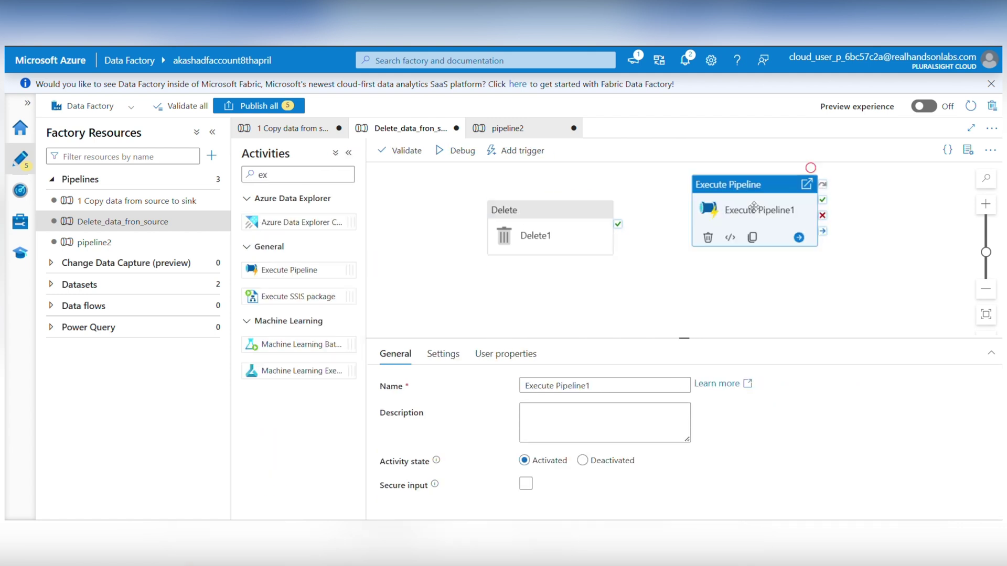
{"action": "left_click_drag", "start_coordinate": [549, 232], "coordinate": [507, 227]}
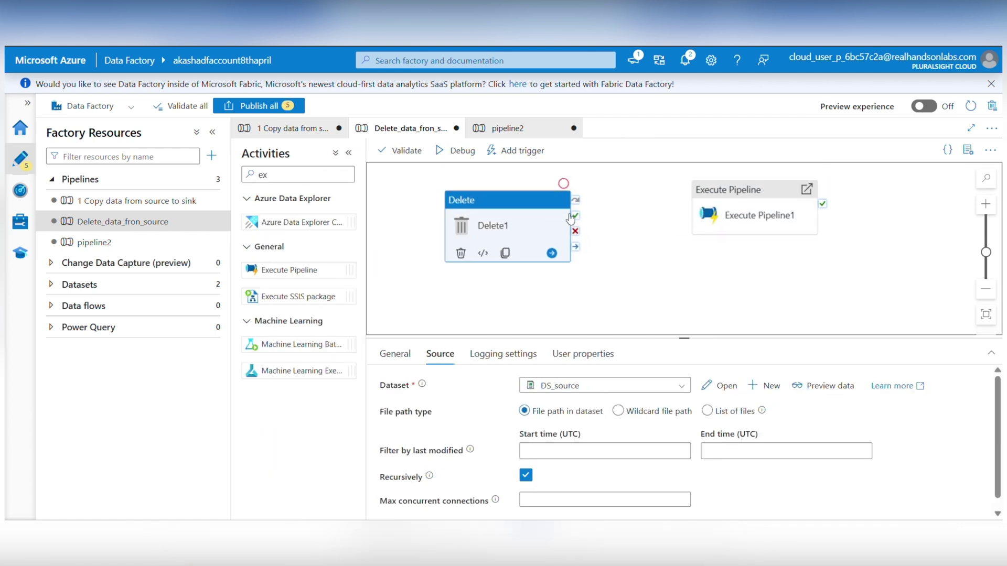
{"action": "left_click_drag", "start_coordinate": [571, 218], "coordinate": [687, 211]}
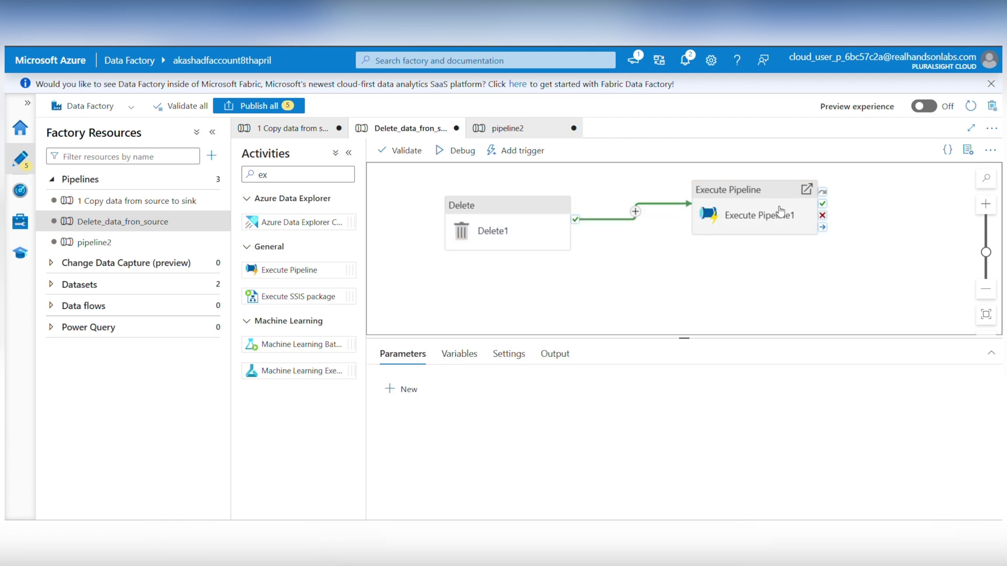
- Set pipeline2 as the invoked pipeline of Execute Pipeline1
{"action": "left_click", "coordinate": [780, 211]}
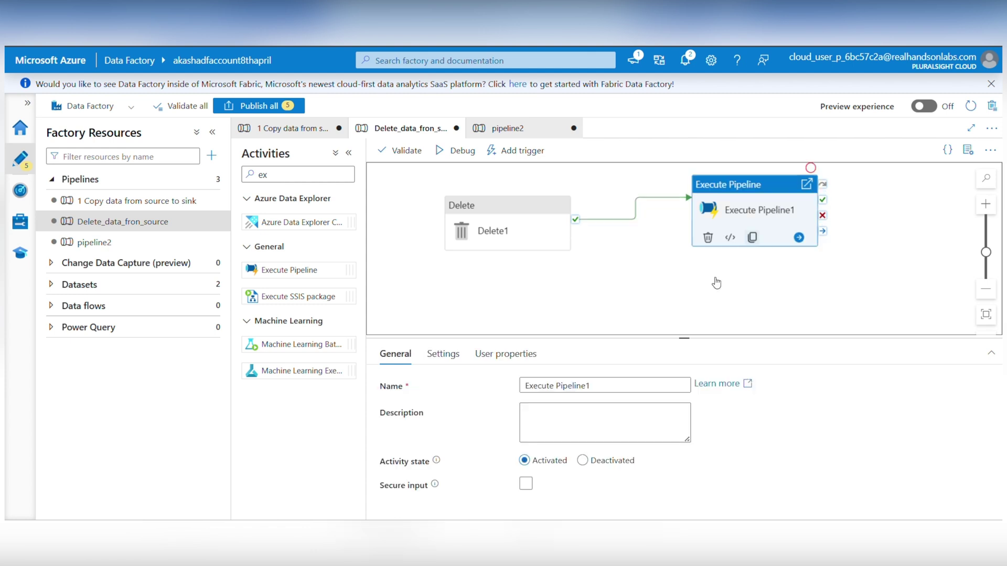
{"action": "left_click", "coordinate": [443, 354]}
{"action": "left_click", "coordinate": [602, 388]}
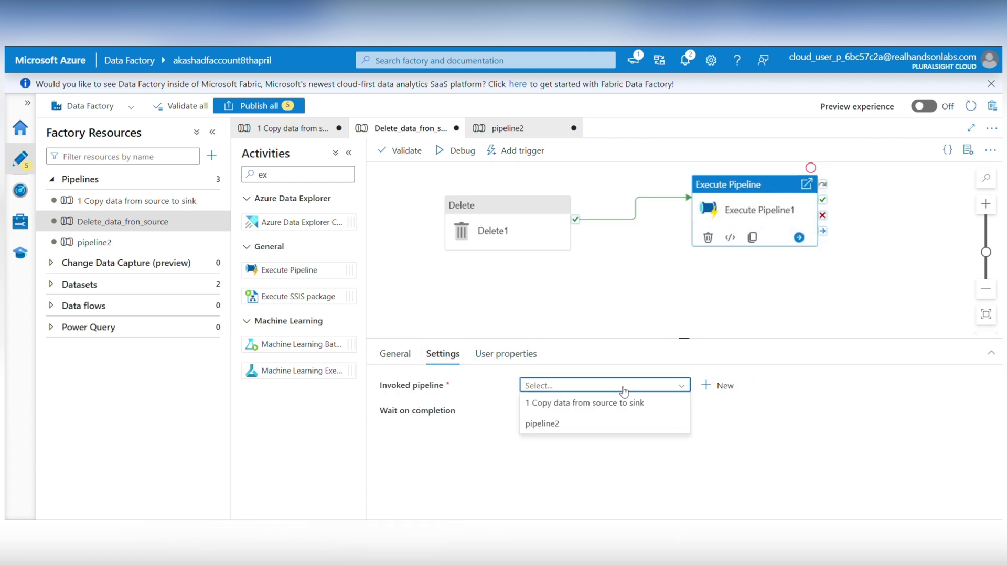
{"action": "left_click", "coordinate": [628, 425]}
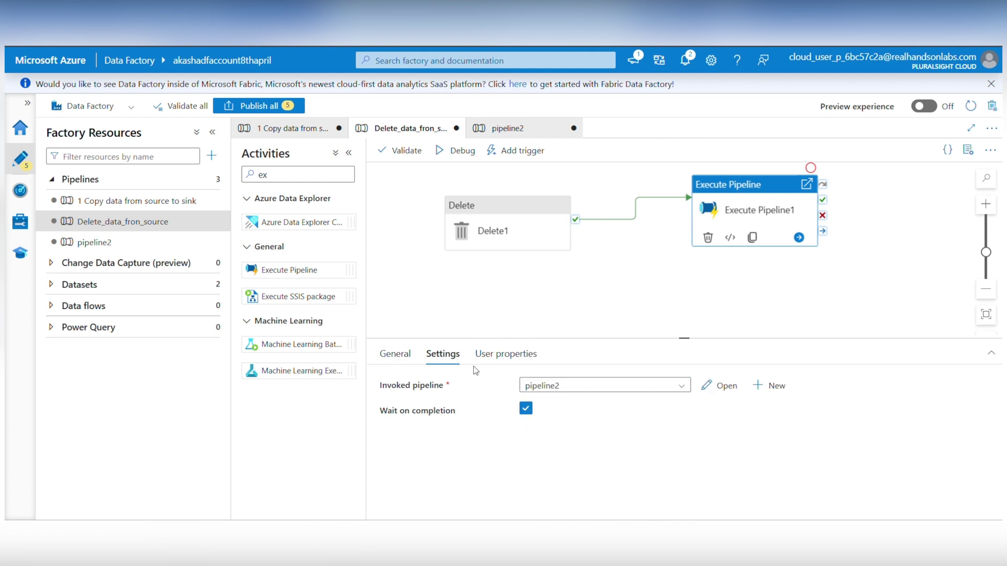
- Rename pipeline2 as "check source container file exist or not" and close its properties
{"action": "left_click", "coordinate": [121, 242]}
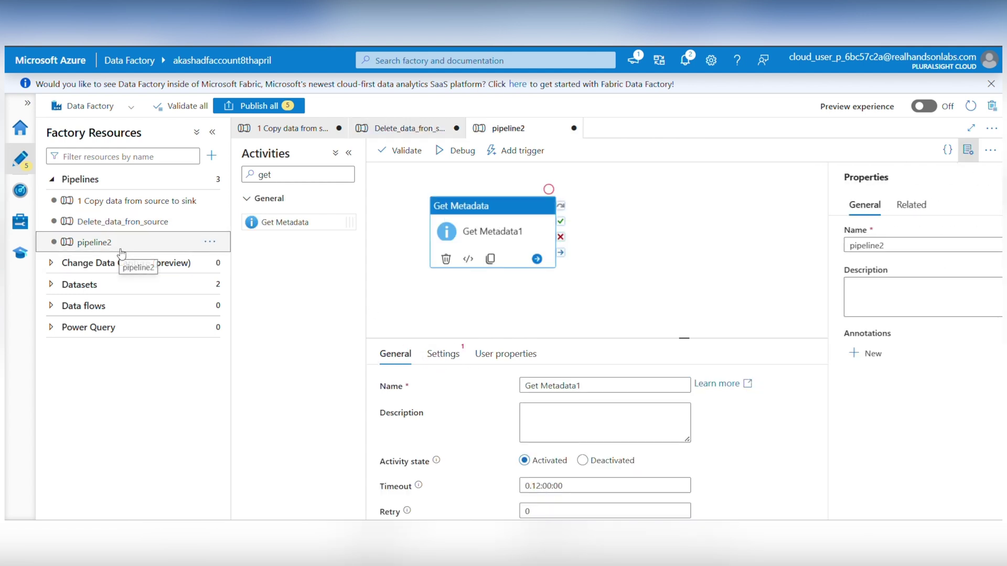
{"action": "left_click", "coordinate": [551, 226]}
{"action": "left_click_drag", "start_coordinate": [550, 225], "coordinate": [555, 229]}
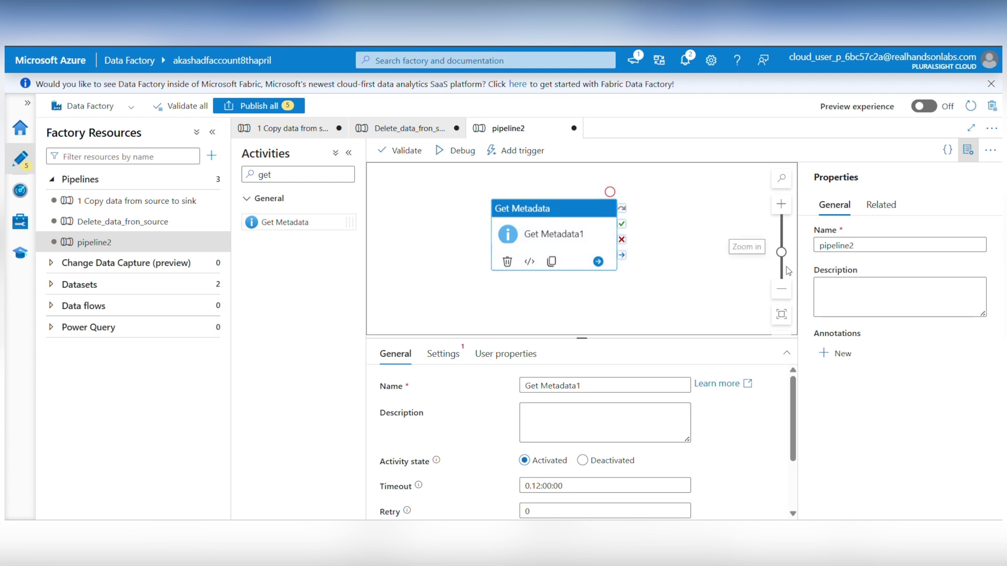
{"action": "double_click", "coordinate": [859, 245]}
{"action": "key", "text": "BackSpace"}
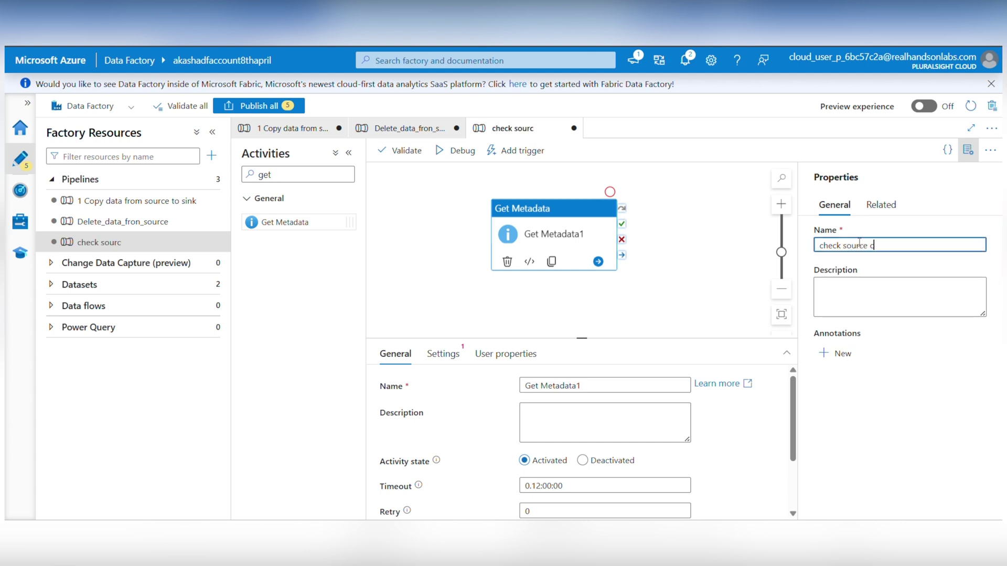
{"action": "type", "text": "er file exist or not"}
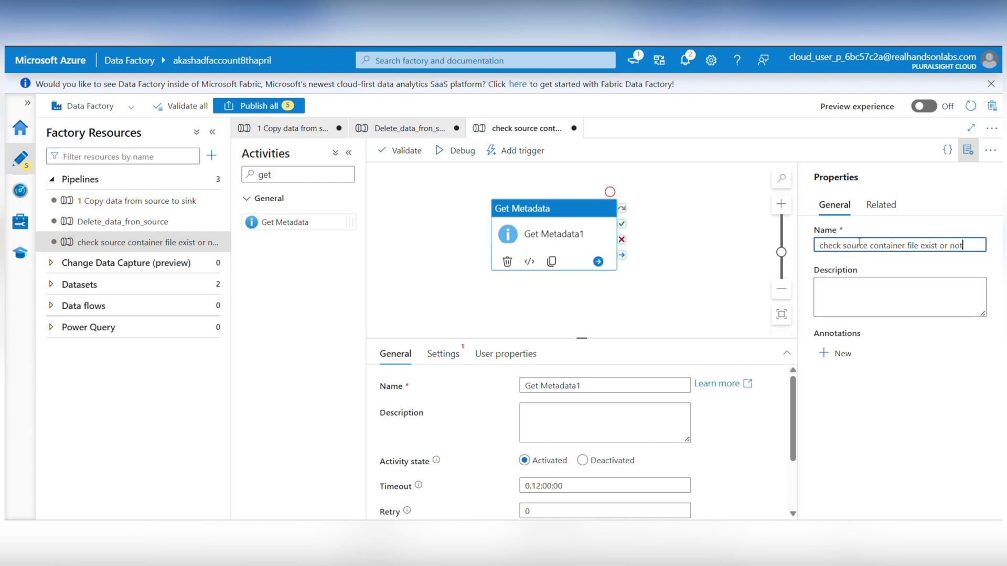
{"action": "left_click", "coordinate": [763, 231]}
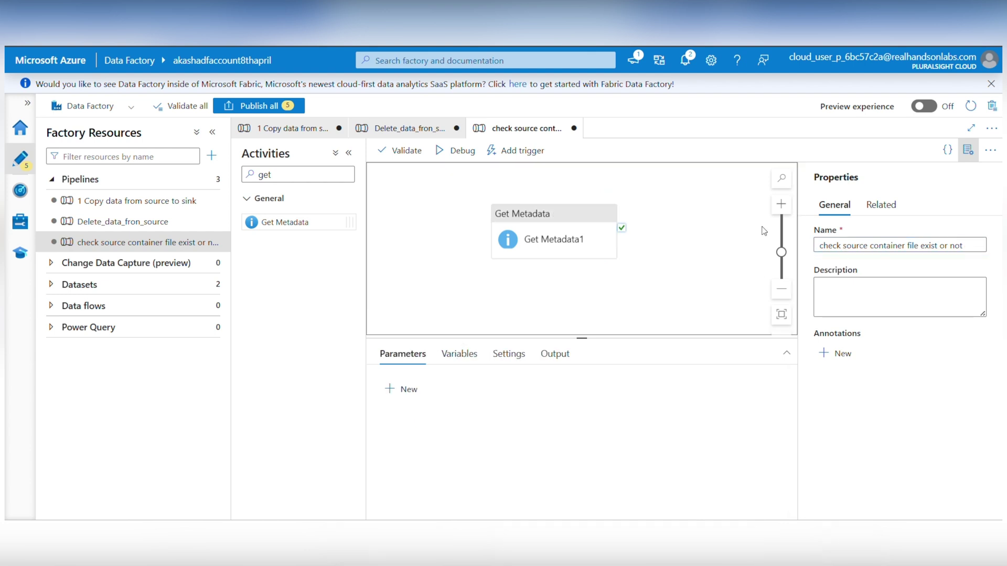
{"action": "left_click", "coordinate": [967, 150]}
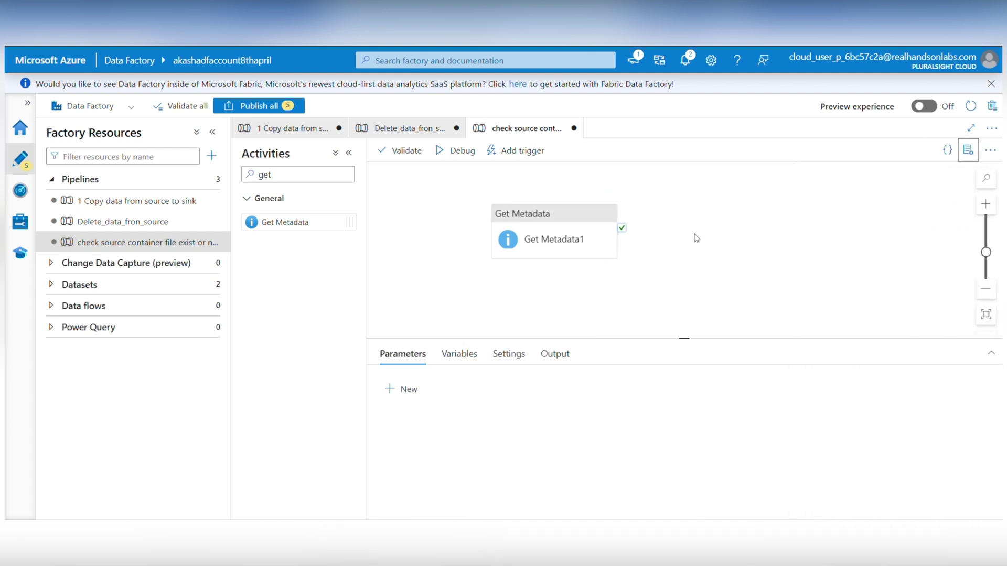
- Start a new dataset for Get Metadata1 using Azure Data Lake Storage Gen2 and the DelimitedText format
{"action": "left_click", "coordinate": [539, 230]}
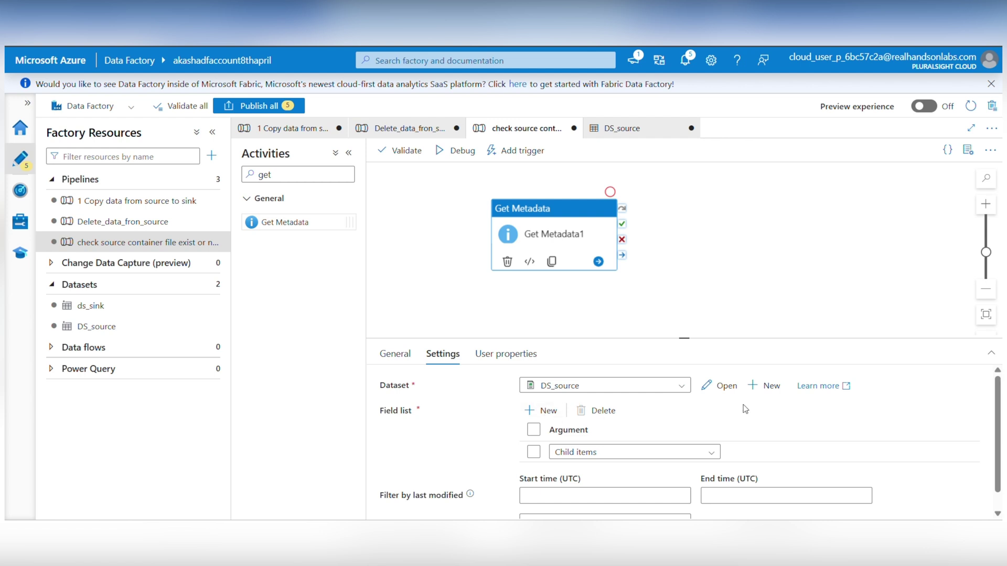
{"action": "left_click", "coordinate": [768, 387]}
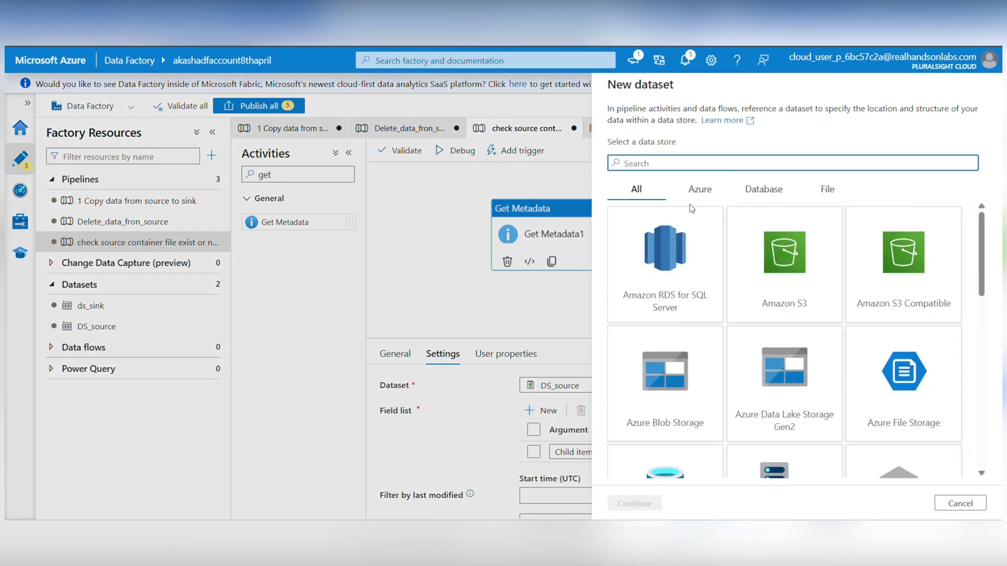
{"action": "type", "text": "lake"}
{"action": "left_click", "coordinate": [684, 213]}
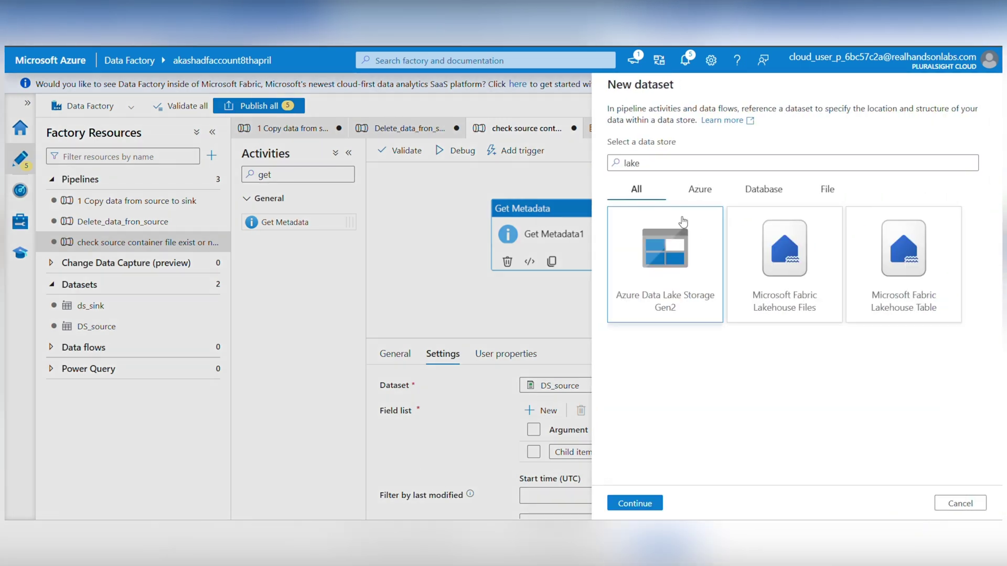
{"action": "left_click", "coordinate": [632, 505]}
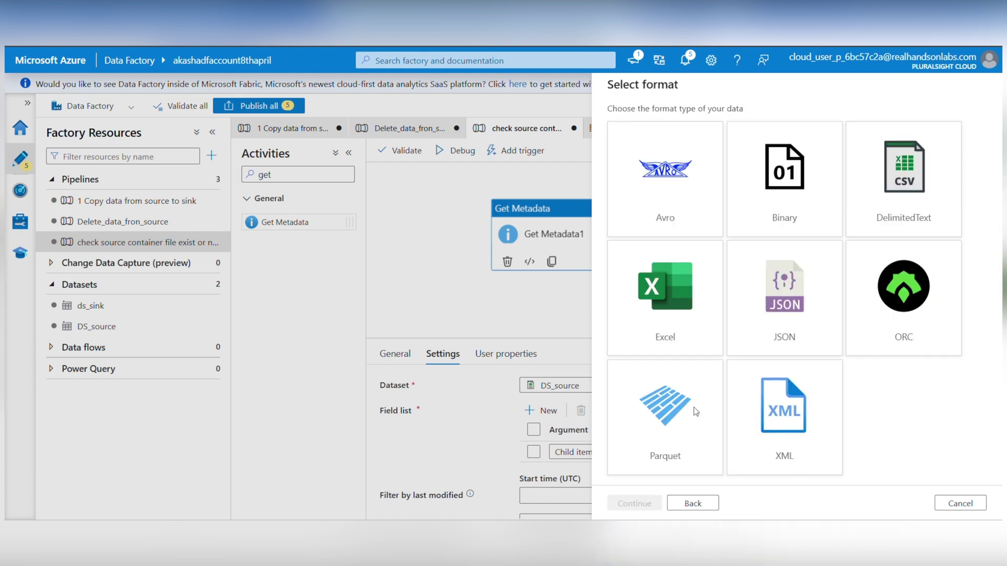
{"action": "left_click", "coordinate": [944, 167]}
{"action": "left_click", "coordinate": [632, 503]}
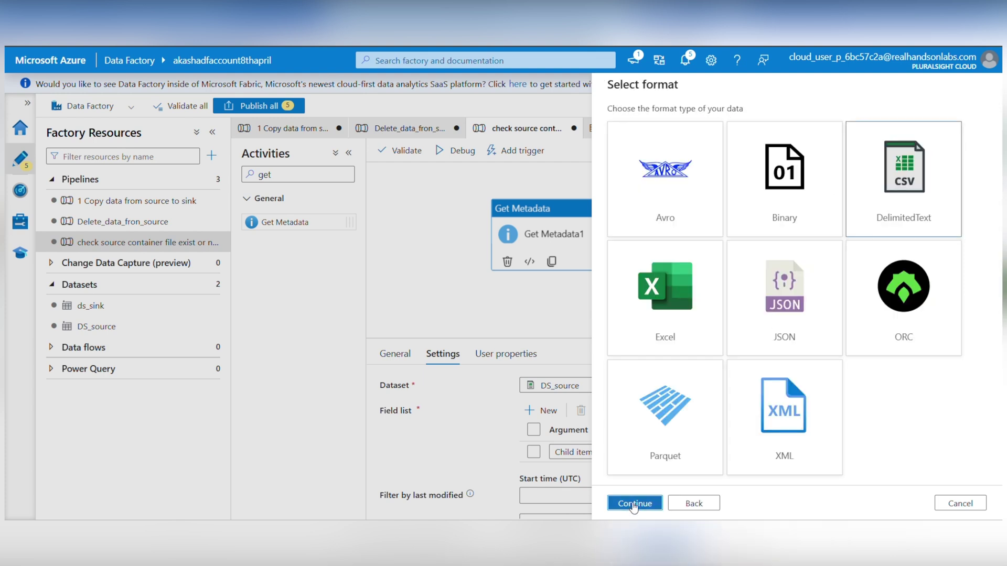
- Name the new dataset ds_getmetadata and select ds_getmetadata as its linked service
{"action": "double_click", "coordinate": [664, 116]}
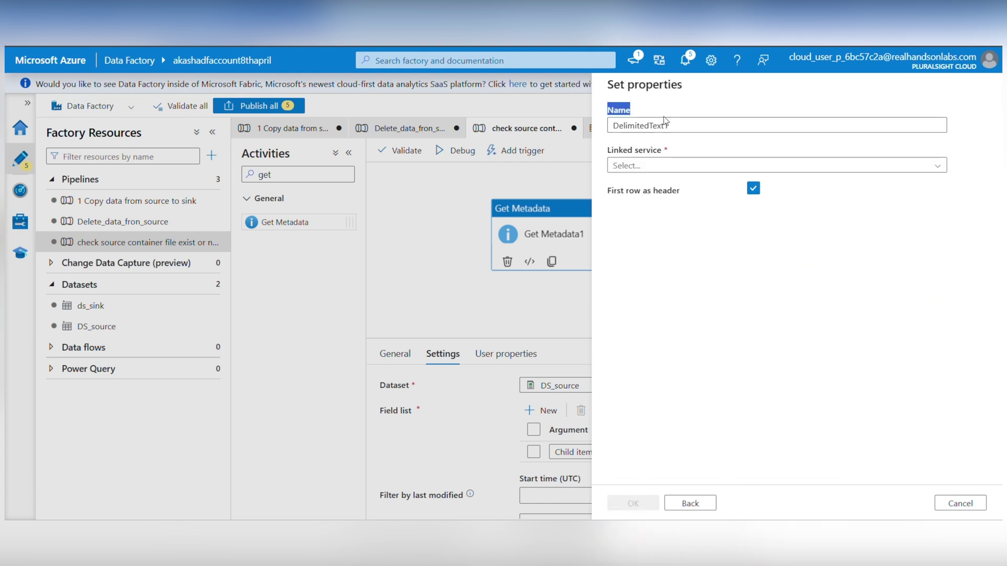
{"action": "double_click", "coordinate": [659, 126]}
{"action": "type", "text": "ds_getmetadata"}
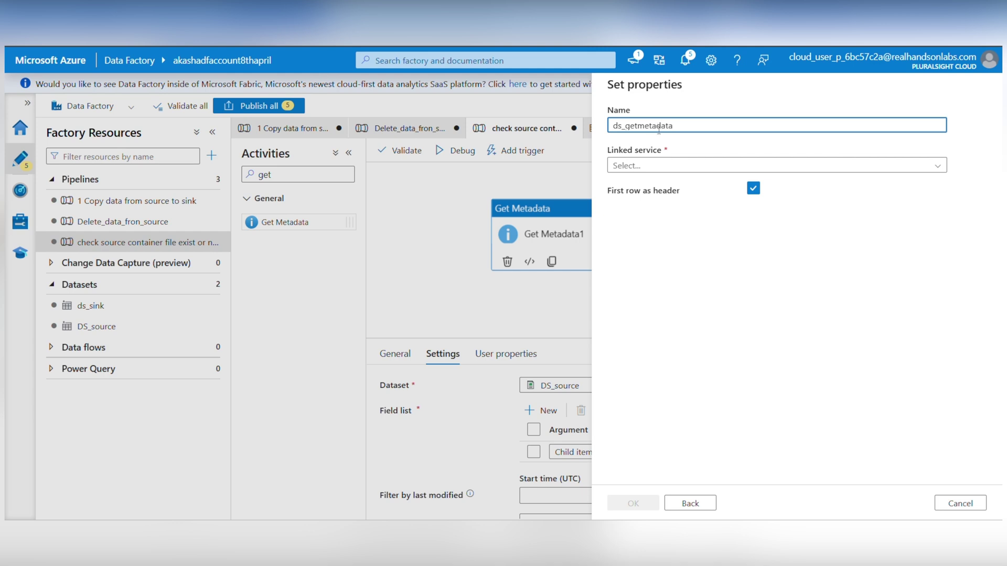
{"action": "left_click", "coordinate": [659, 164]}
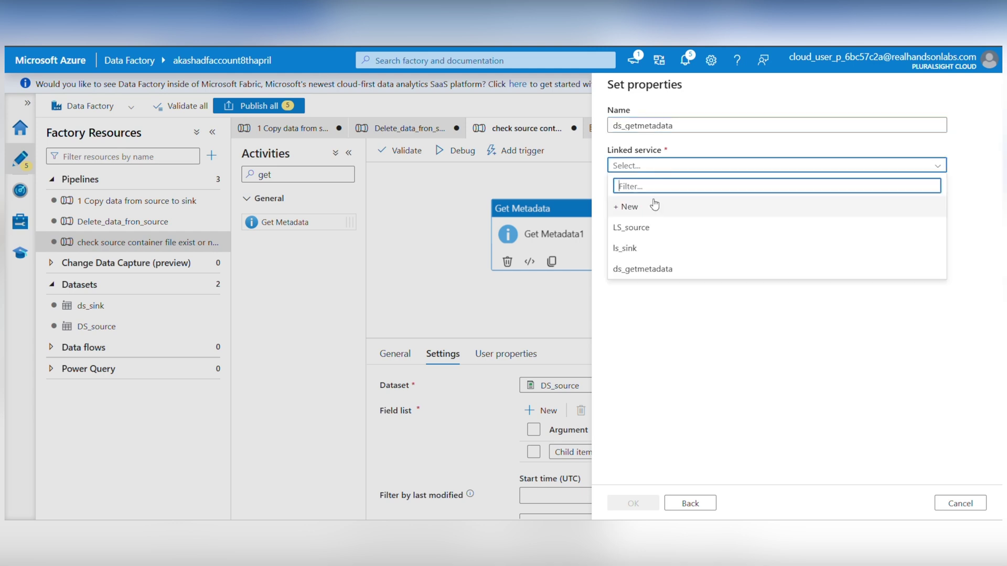
{"action": "left_click", "coordinate": [655, 271]}
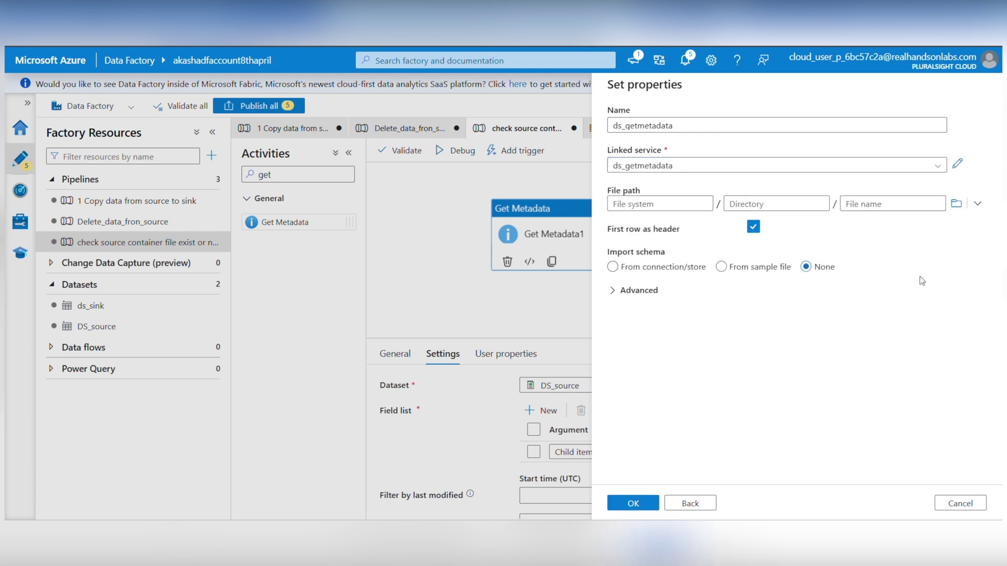
- Set the ds_getmetadata file path to the source container and finish creating the dataset
{"action": "left_click", "coordinate": [955, 204]}
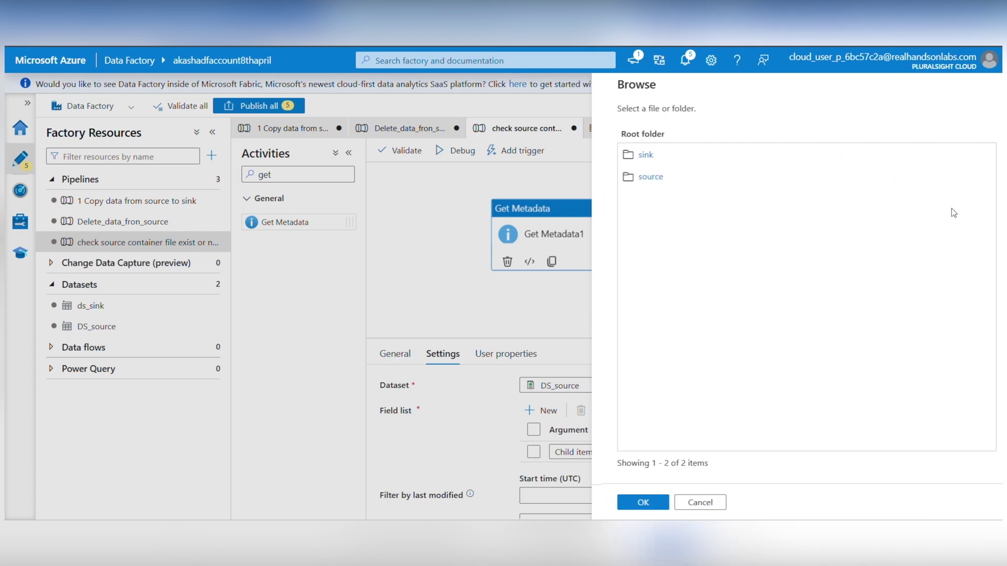
{"action": "left_click", "coordinate": [733, 177]}
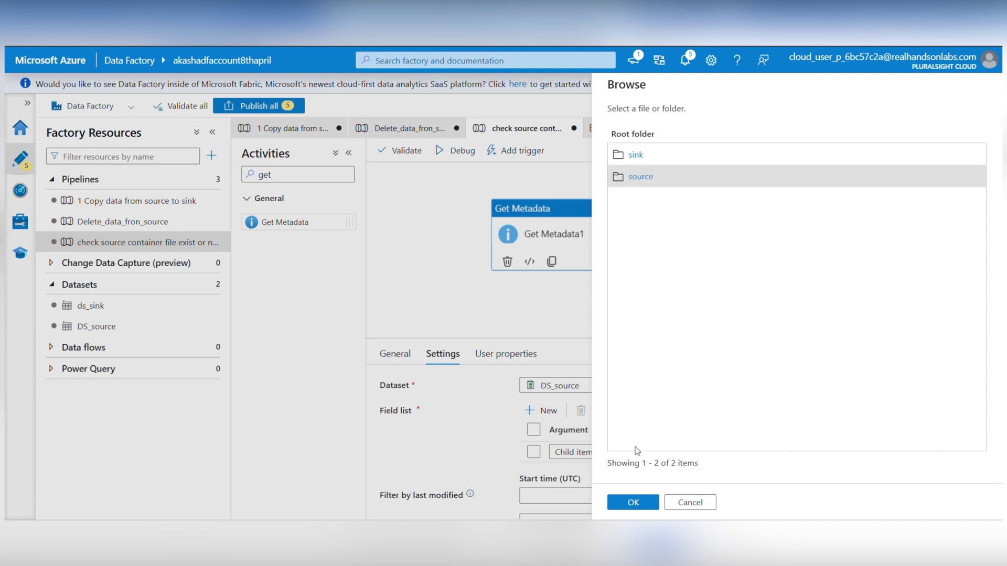
{"action": "left_click", "coordinate": [622, 502]}
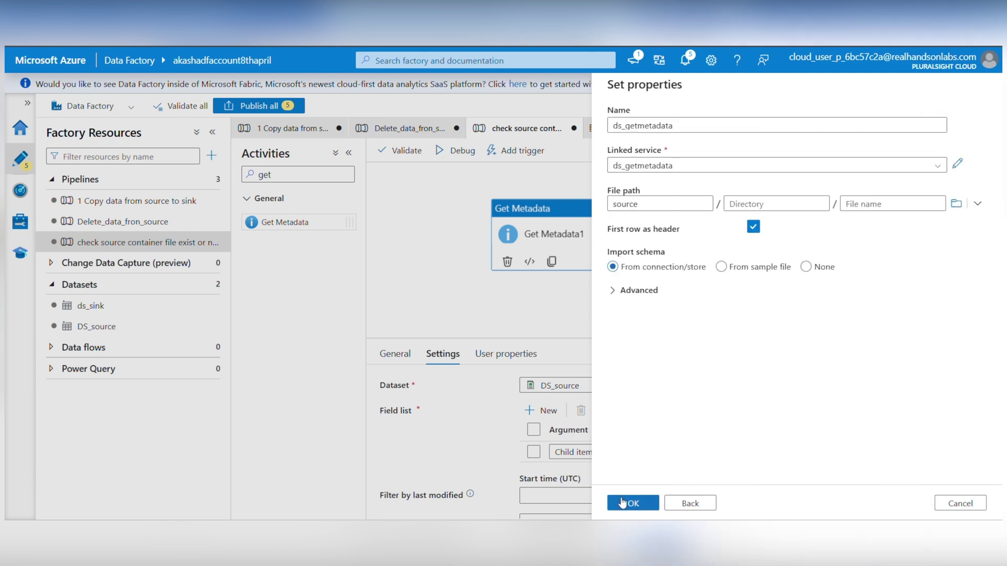
{"action": "left_click", "coordinate": [622, 502]}
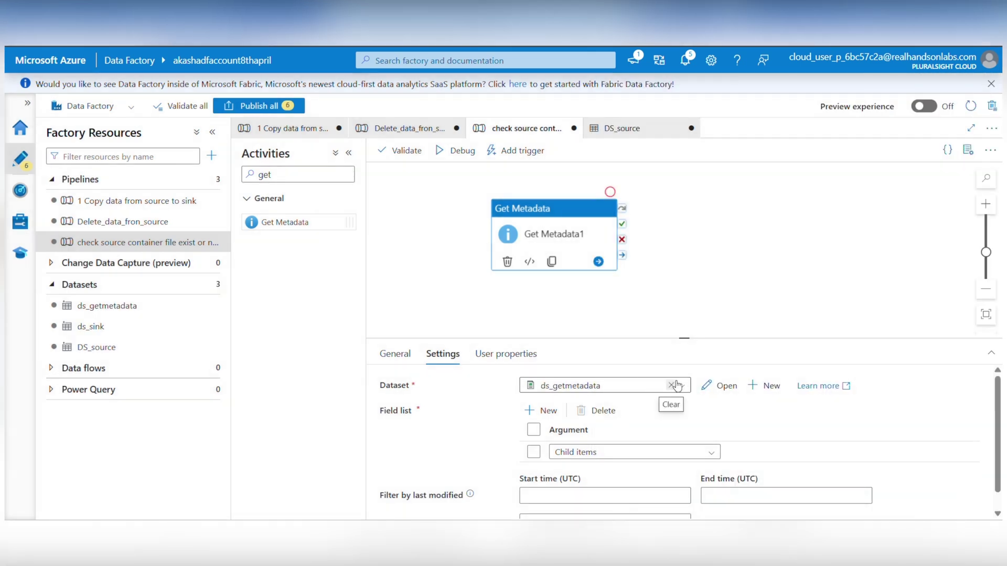
- Check the dataset chosen for Get Metadata1 and the connection settings of ds_getmetadata, and return to the pipeline
{"action": "left_click", "coordinate": [612, 386]}
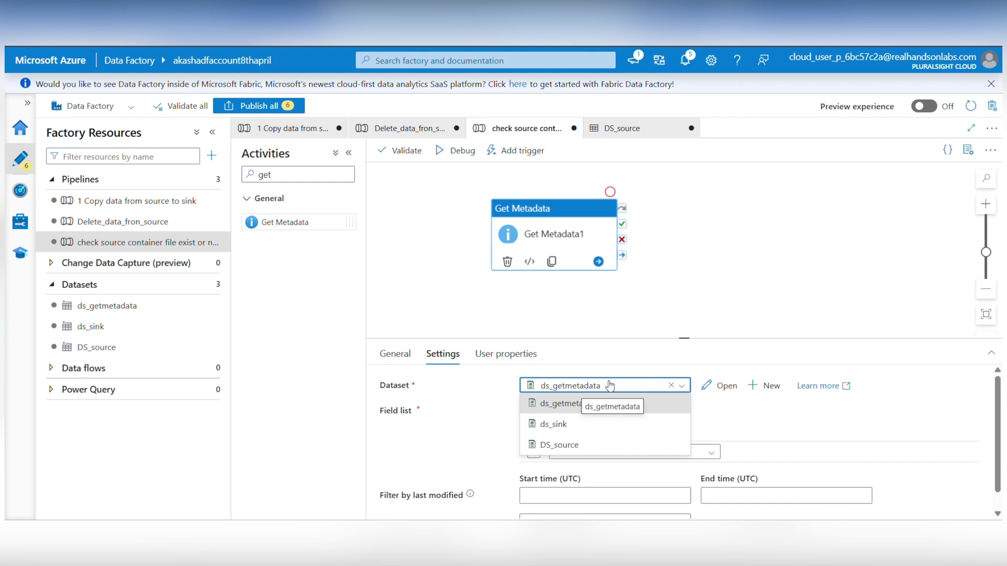
{"action": "left_click", "coordinate": [569, 362]}
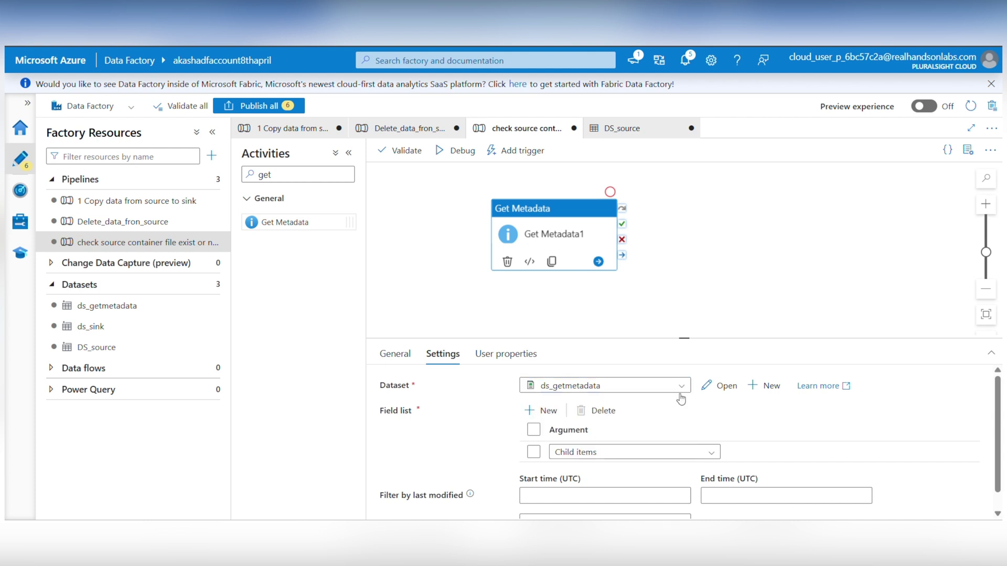
{"action": "left_click", "coordinate": [720, 385]}
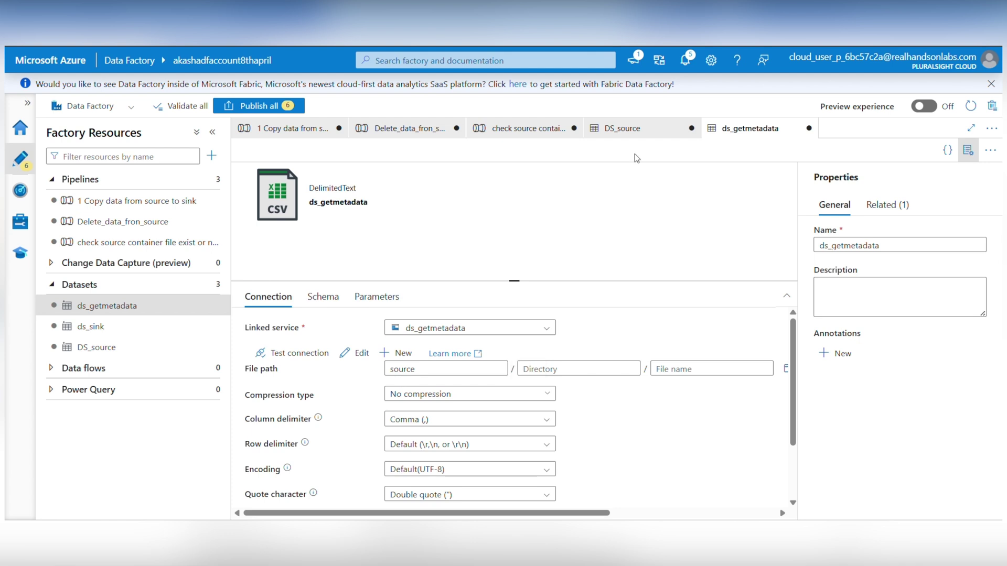
{"action": "left_click", "coordinate": [531, 131]}
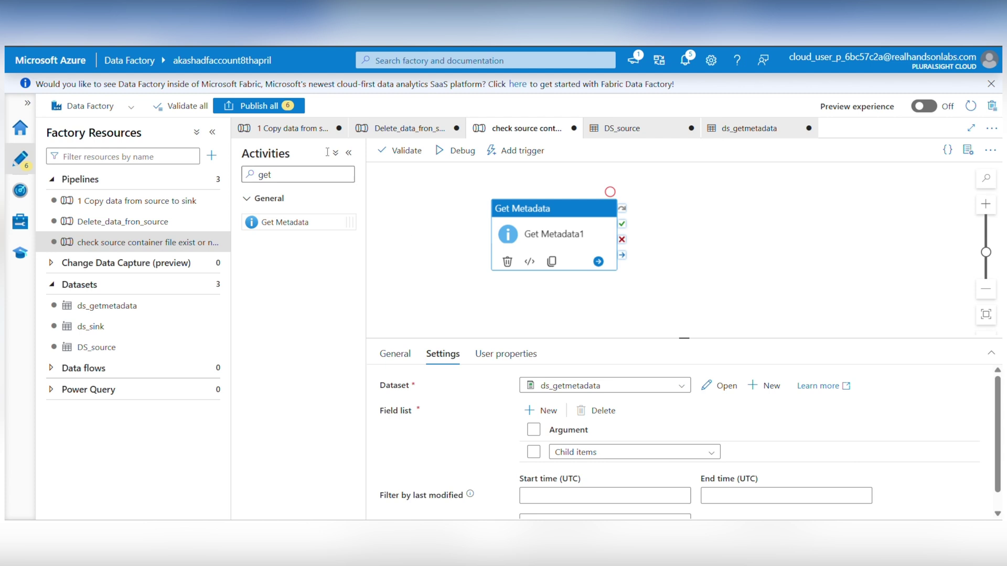
- Return to the "1 Copy data from source to sink" pipeline and publish all pending pipelines and datasets
{"action": "left_click", "coordinate": [286, 128]}
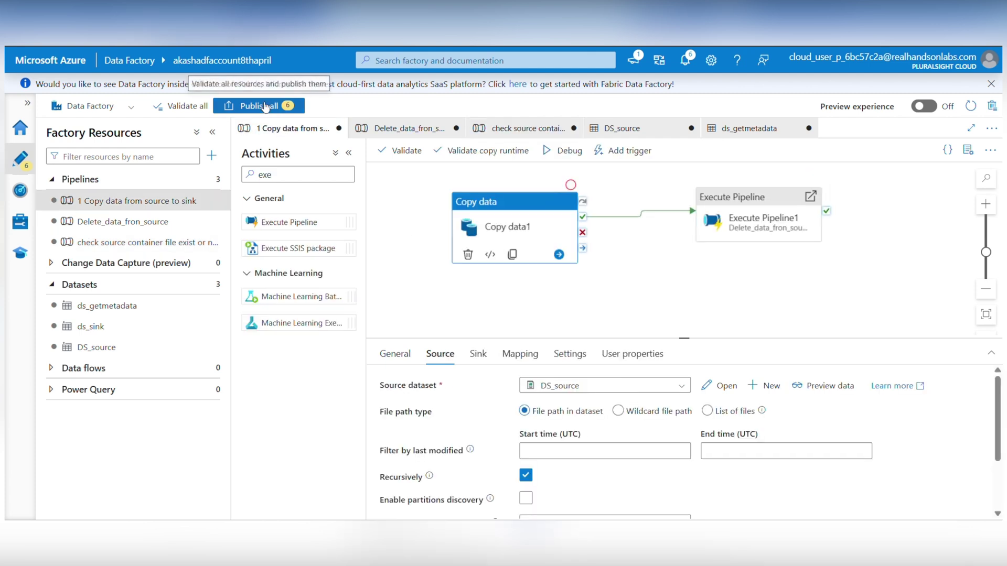
{"action": "left_click", "coordinate": [265, 107]}
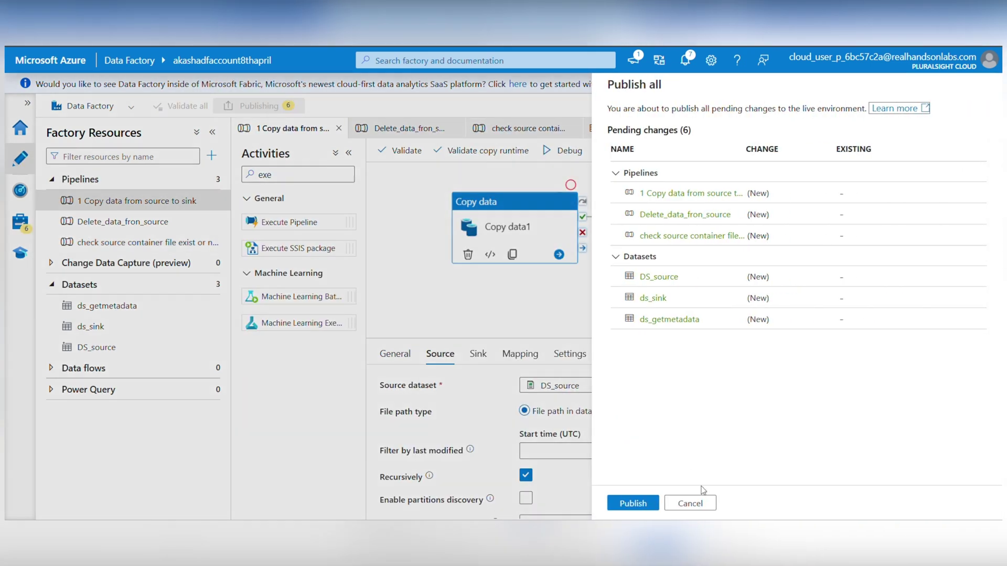
{"action": "left_click", "coordinate": [633, 503]}
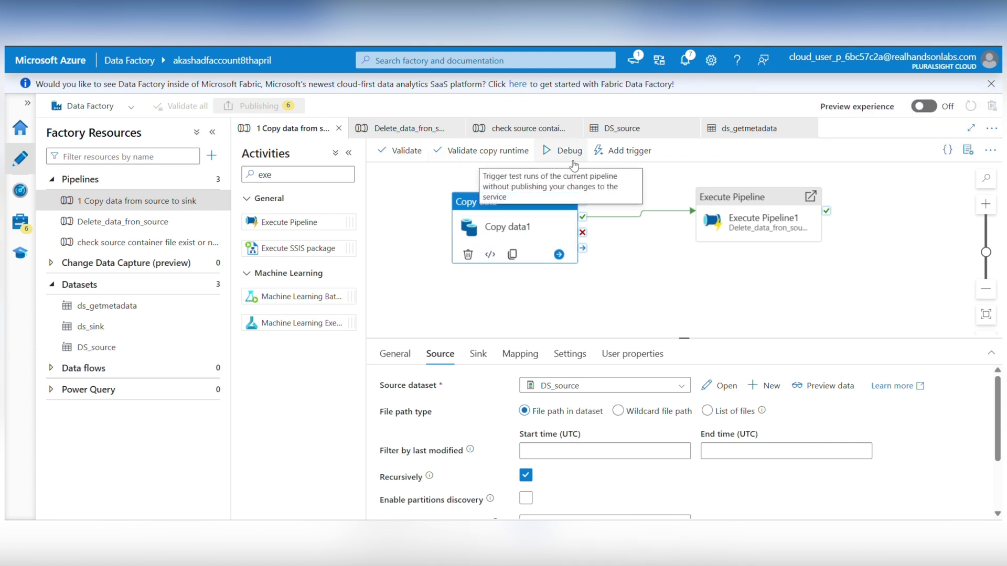
- Start a debug run of the "1 Copy data from source to sink" pipeline
{"action": "left_click", "coordinate": [574, 165]}
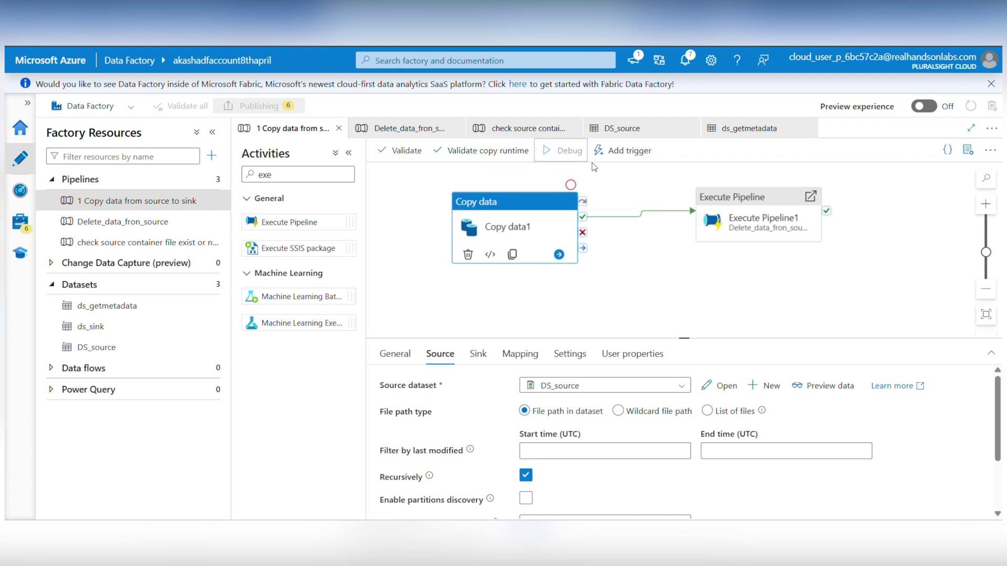
{"action": "left_click", "coordinate": [651, 188]}
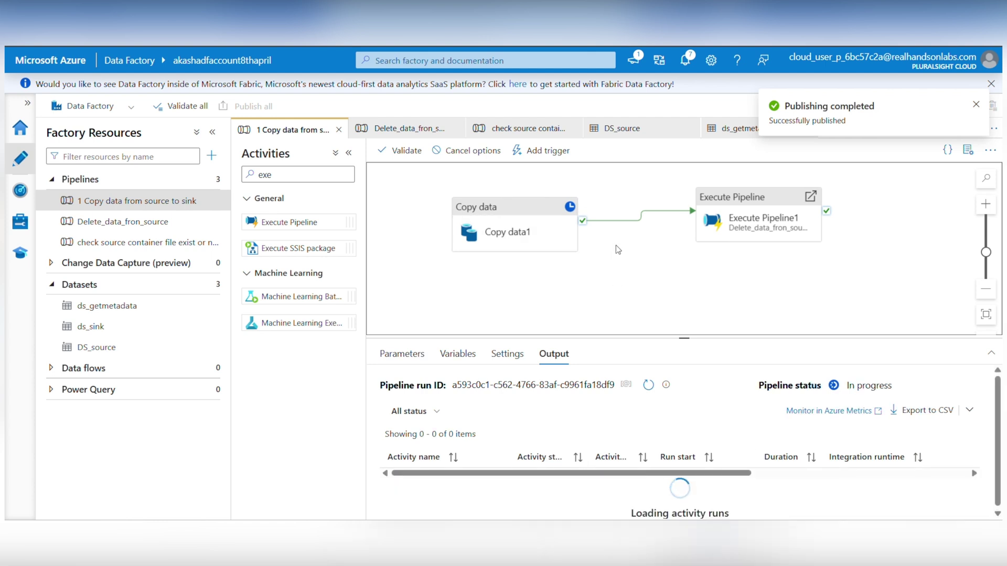
- Review the pipeline invoked by each Execute Pipeline activity and the Get Metadata1 settings, and return to the copy pipeline's run output
{"action": "left_click", "coordinate": [746, 230]}
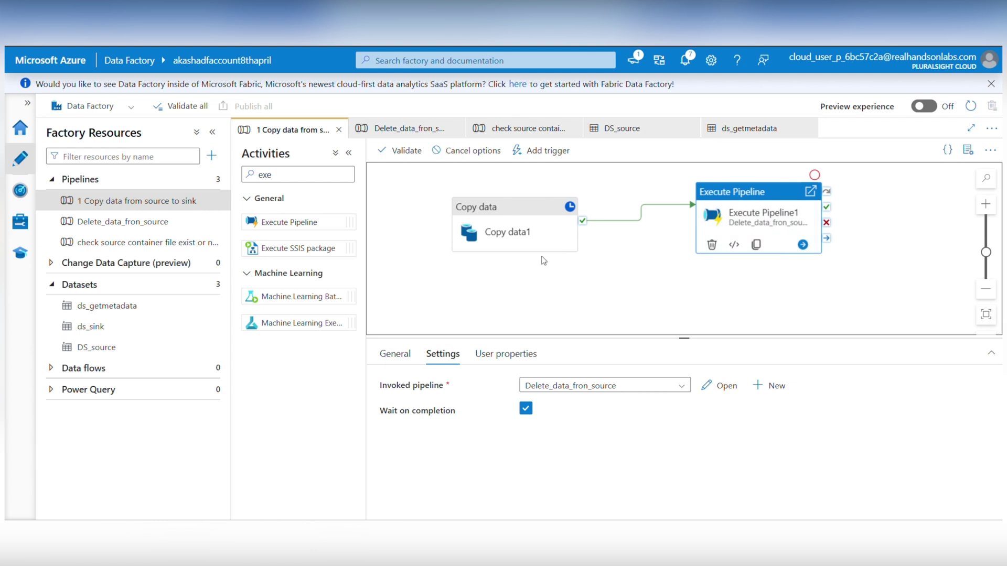
{"action": "left_click", "coordinate": [403, 129]}
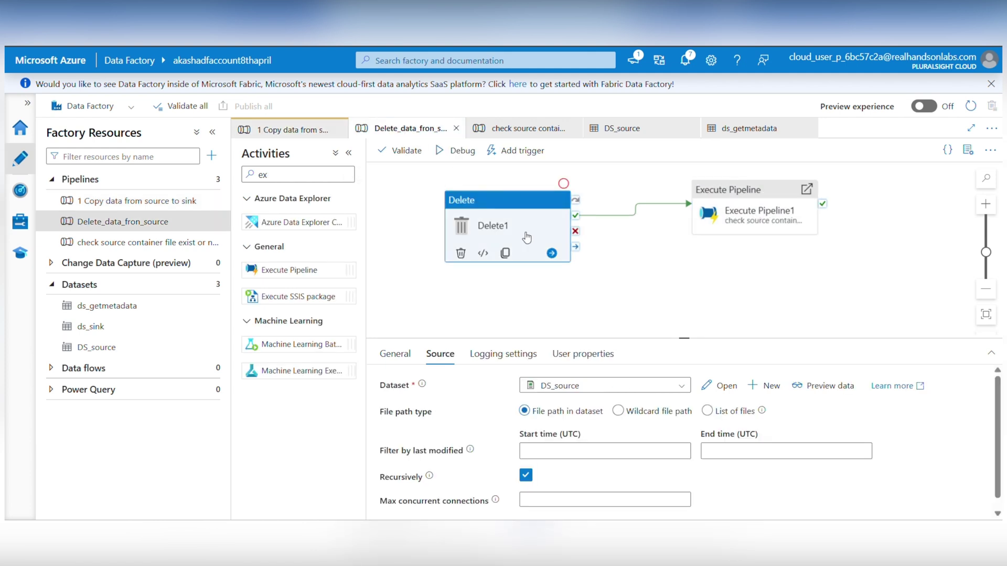
{"action": "left_click", "coordinate": [755, 215]}
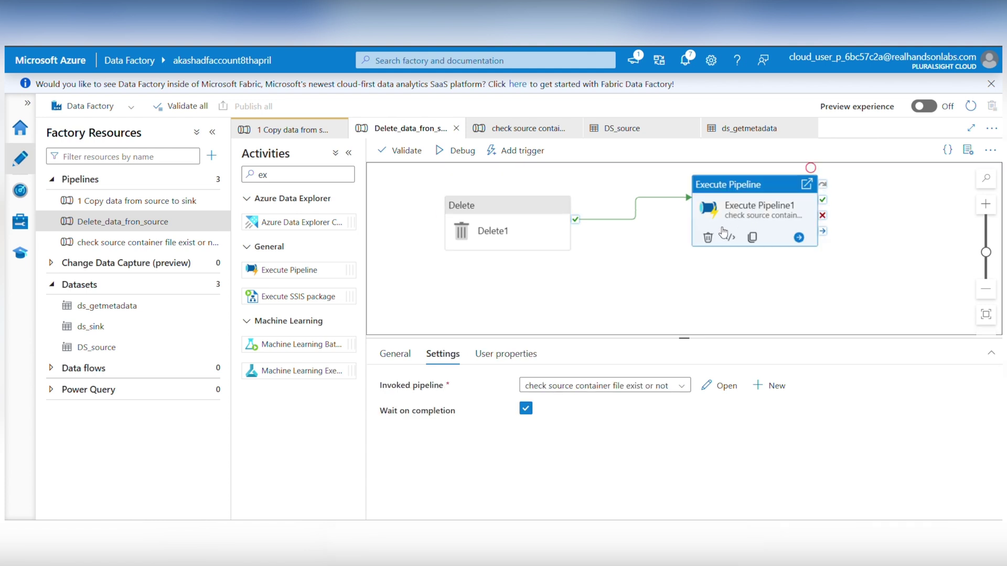
{"action": "left_click", "coordinate": [519, 129]}
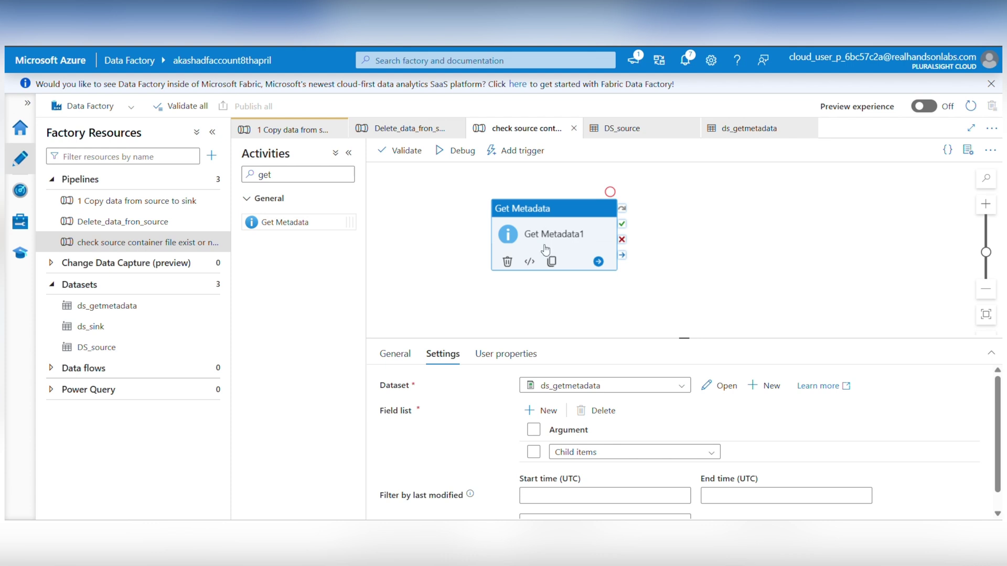
{"action": "left_click", "coordinate": [275, 129]}
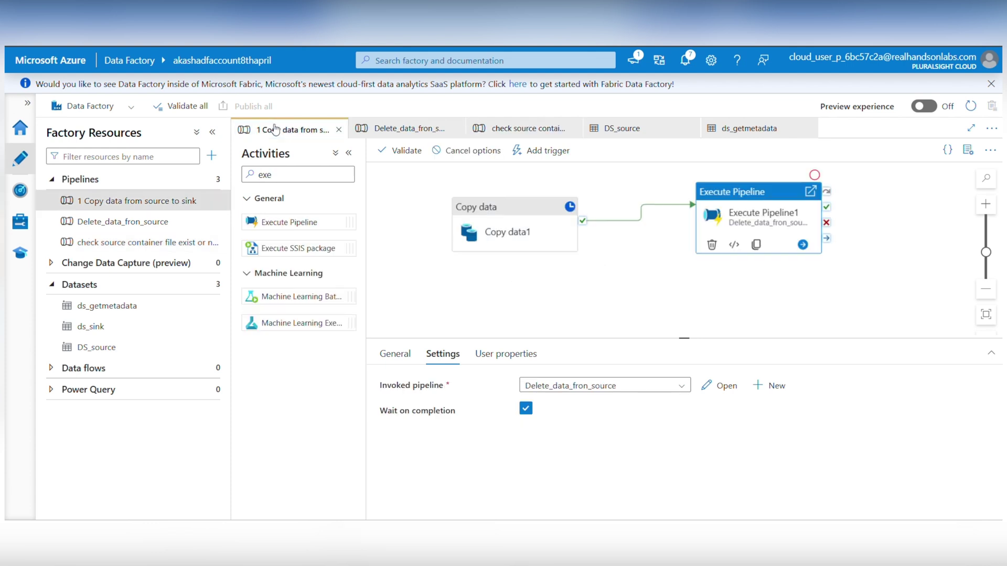
{"action": "left_click", "coordinate": [559, 286]}
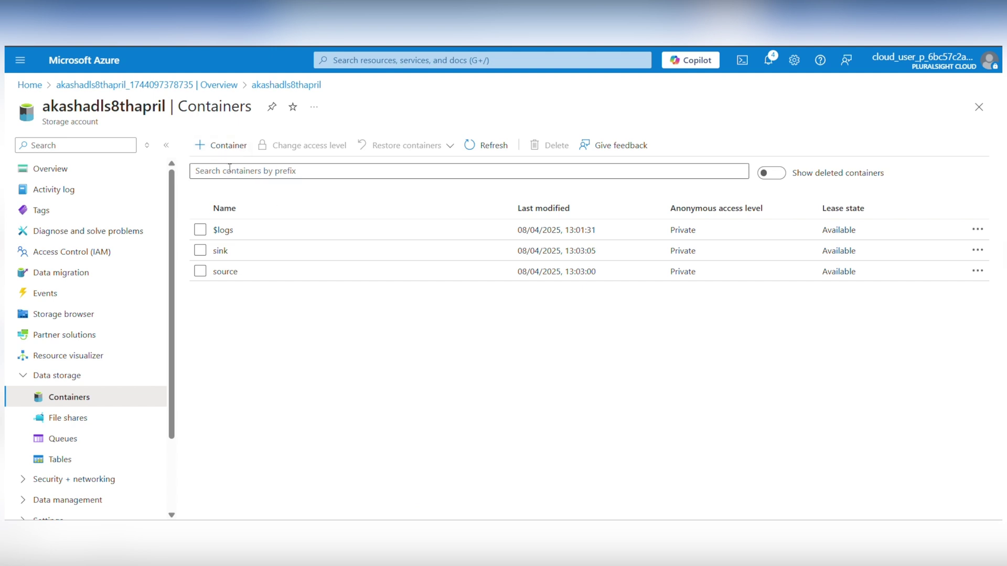
- Check the contents of the sink and source containers in the akashadls8thapril storage account
{"action": "left_click", "coordinate": [221, 251]}
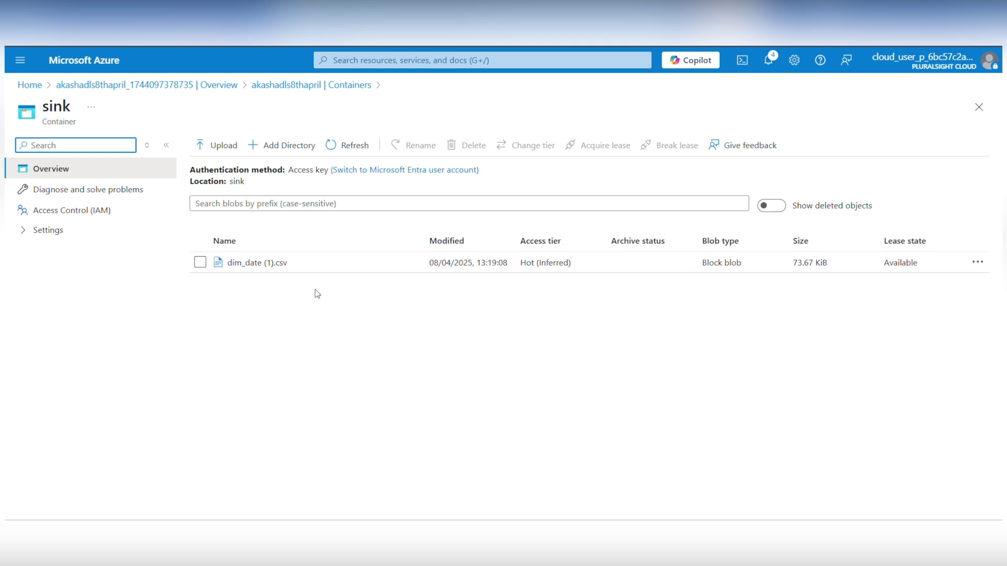
{"action": "left_click", "coordinate": [292, 86]}
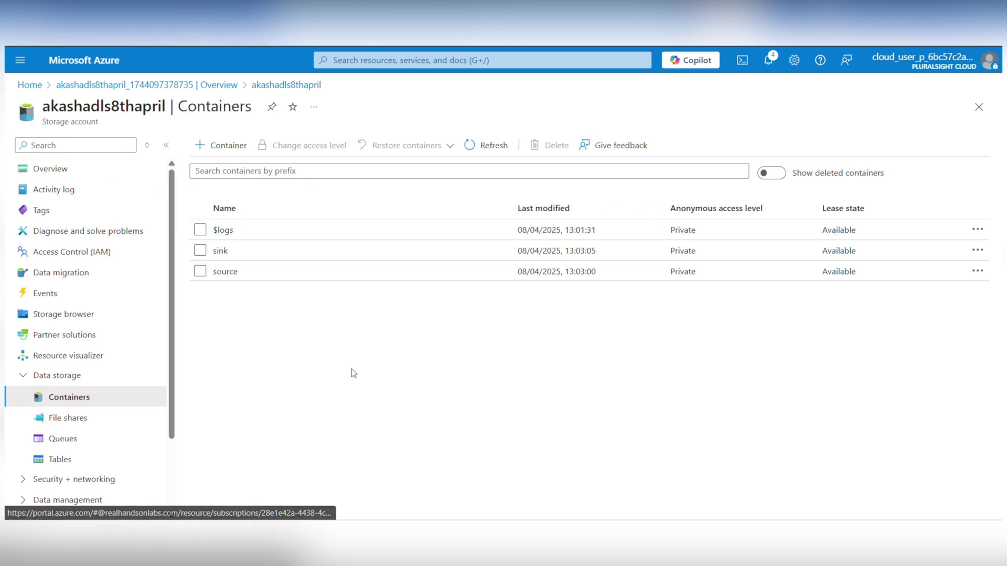
{"action": "left_click", "coordinate": [250, 273]}
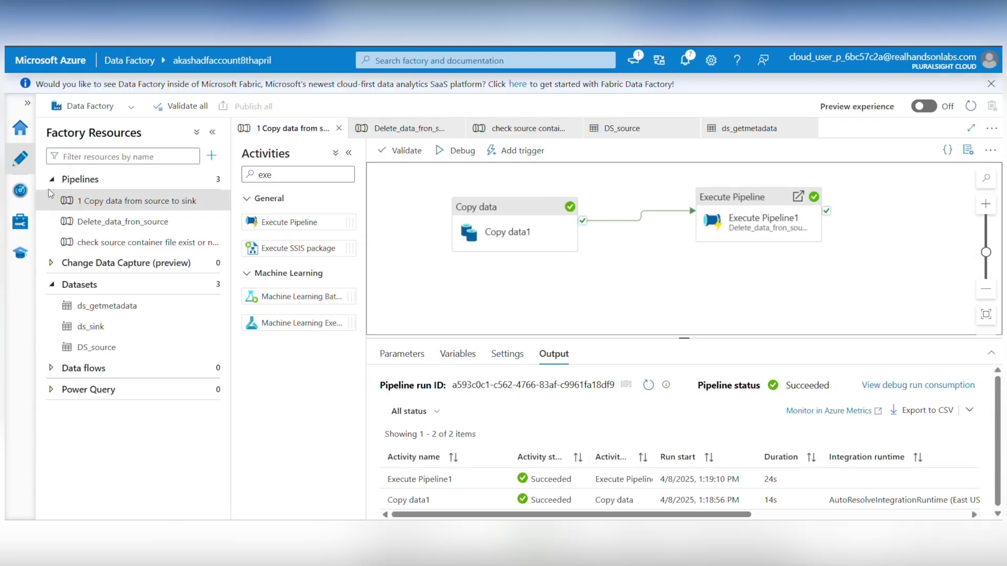
- In the monitored debug runs, open the "check source container file exist or not" run and display the output of Get Metadata1
{"action": "left_click", "coordinate": [20, 190]}
{"action": "left_click", "coordinate": [254, 137]}
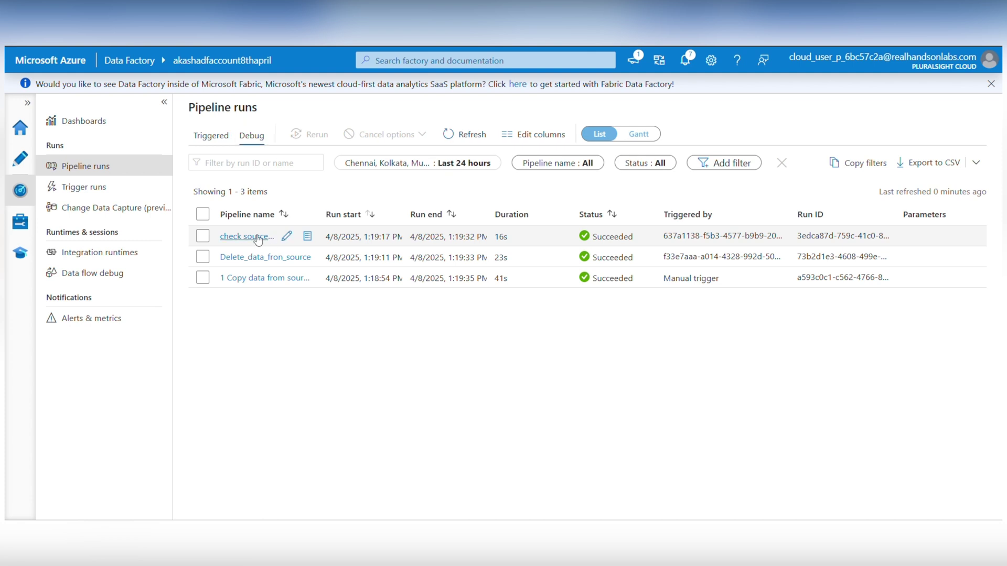
{"action": "left_click", "coordinate": [264, 240]}
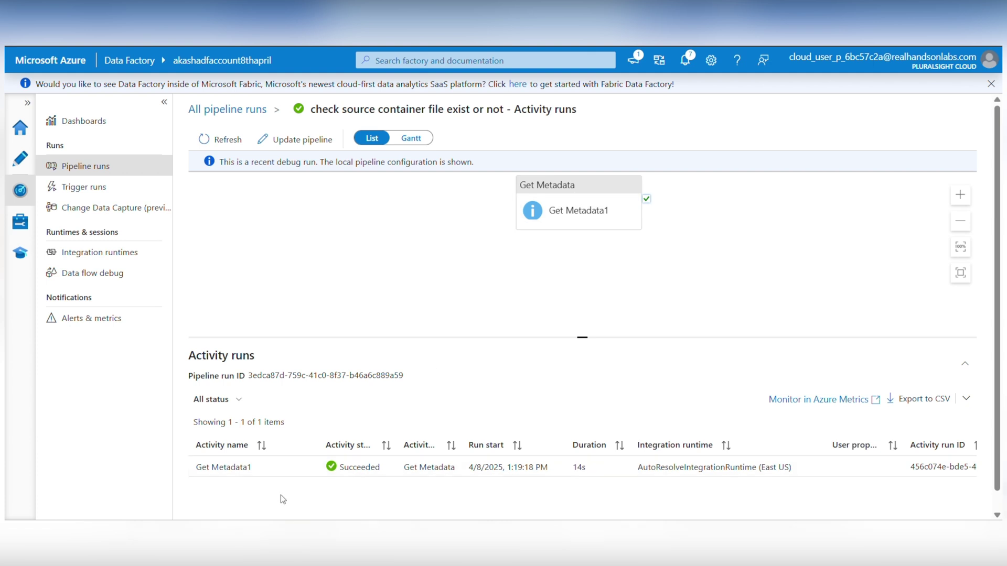
{"action": "mouse_move", "coordinate": [310, 469]}
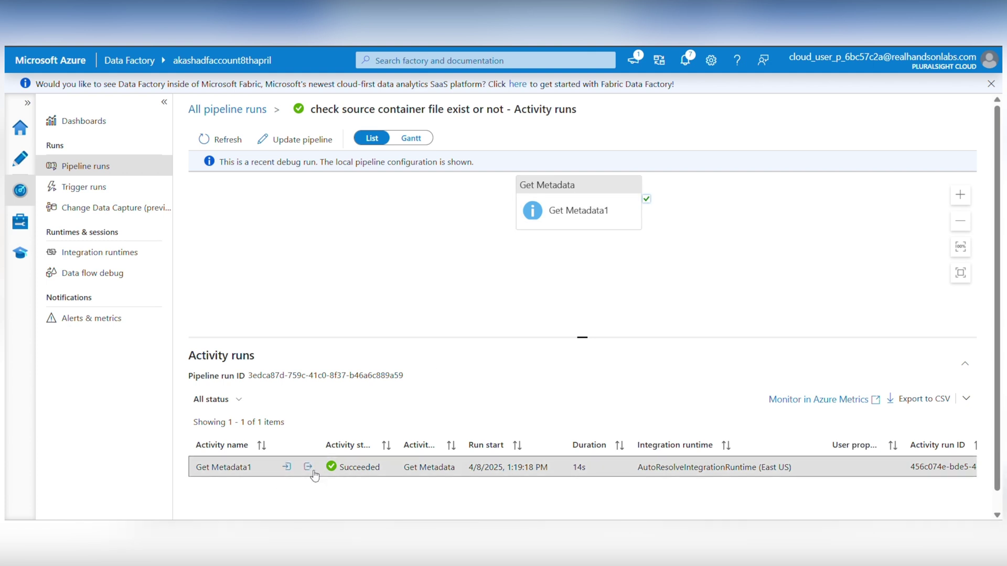
{"action": "left_click", "coordinate": [308, 468]}
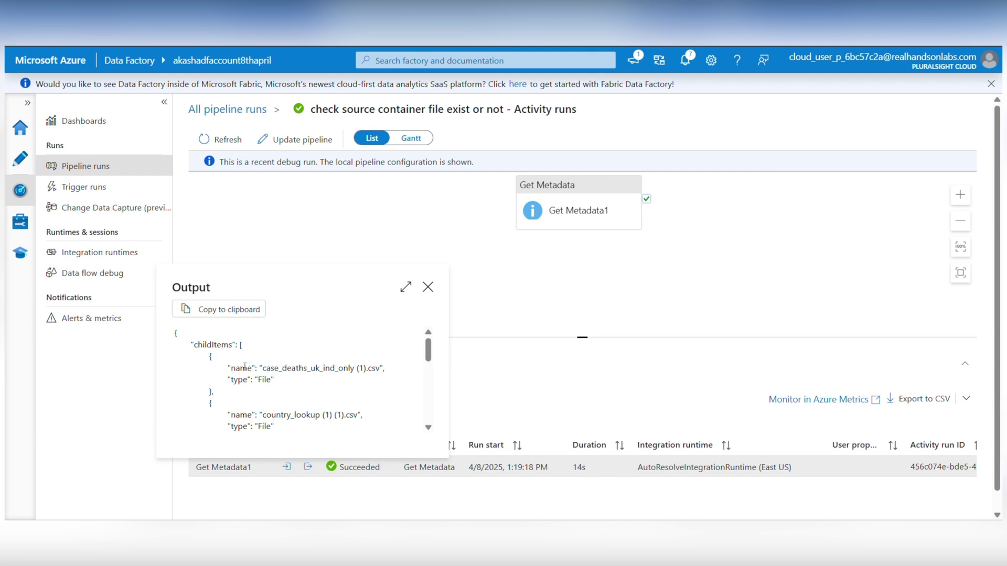
- Examine the file names under childItems in the Get Metadata1 output, and return to the pipeline editor
{"action": "left_click_drag", "start_coordinate": [262, 368], "coordinate": [382, 370]}
{"action": "scroll", "coordinate": [377, 390], "scroll_direction": "down", "scroll_amount": 3}
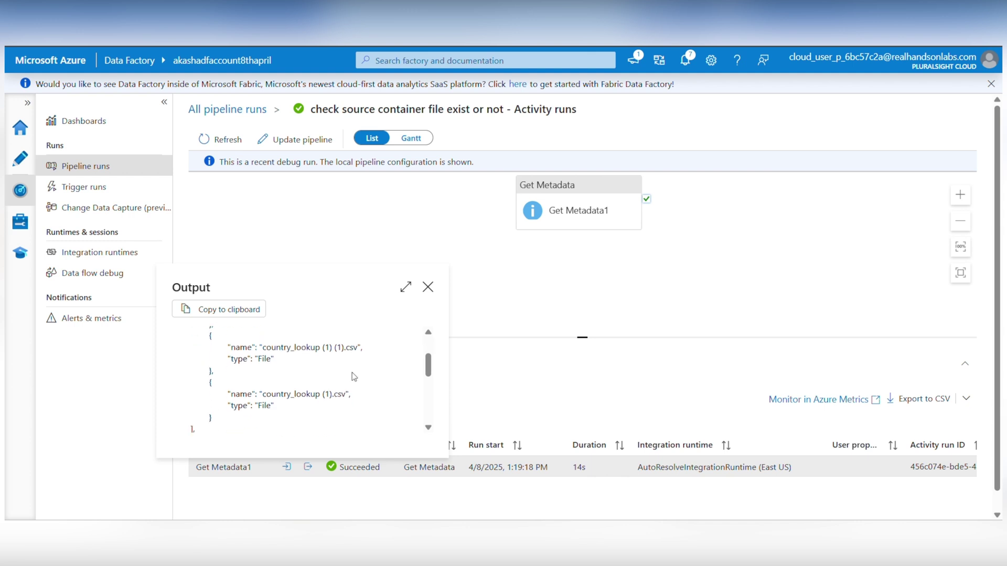
{"action": "left_click_drag", "start_coordinate": [266, 347], "coordinate": [358, 362]}
{"action": "left_click_drag", "start_coordinate": [262, 393], "coordinate": [361, 398]}
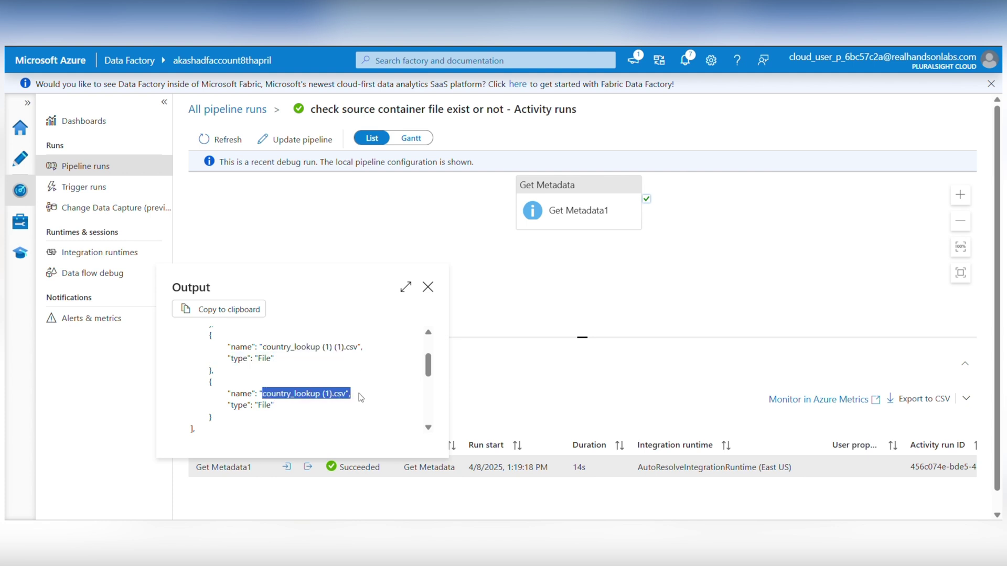
{"action": "scroll", "coordinate": [361, 398], "scroll_direction": "down", "scroll_amount": 4}
{"action": "scroll", "coordinate": [360, 394], "scroll_direction": "up", "scroll_amount": 2}
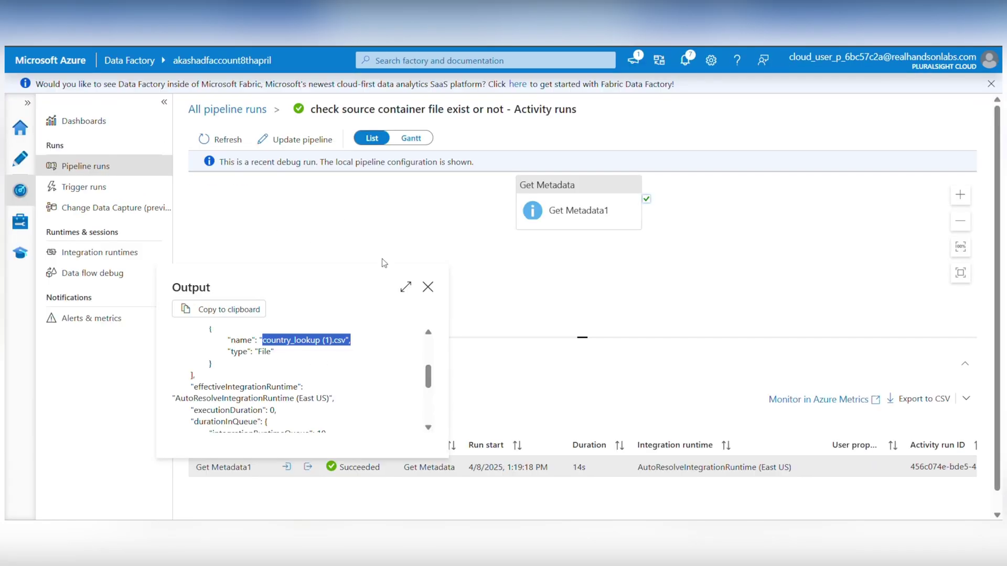
{"action": "left_click", "coordinate": [418, 219]}
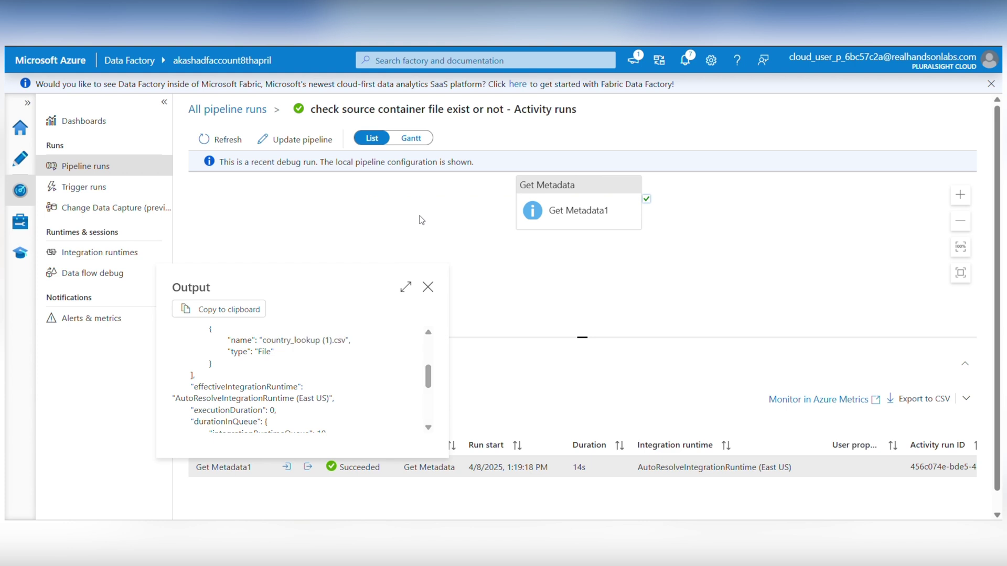
{"action": "left_click", "coordinate": [19, 157]}
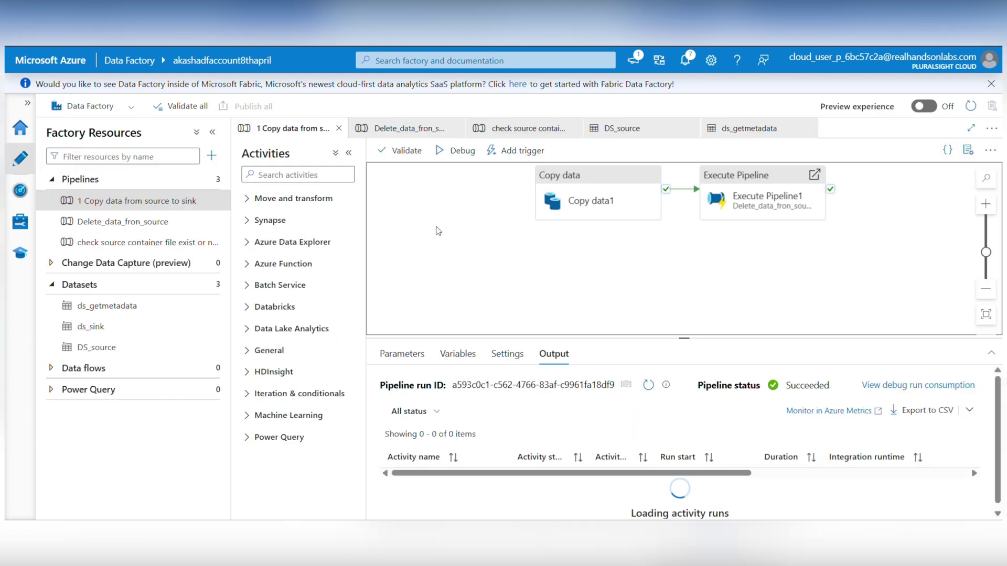